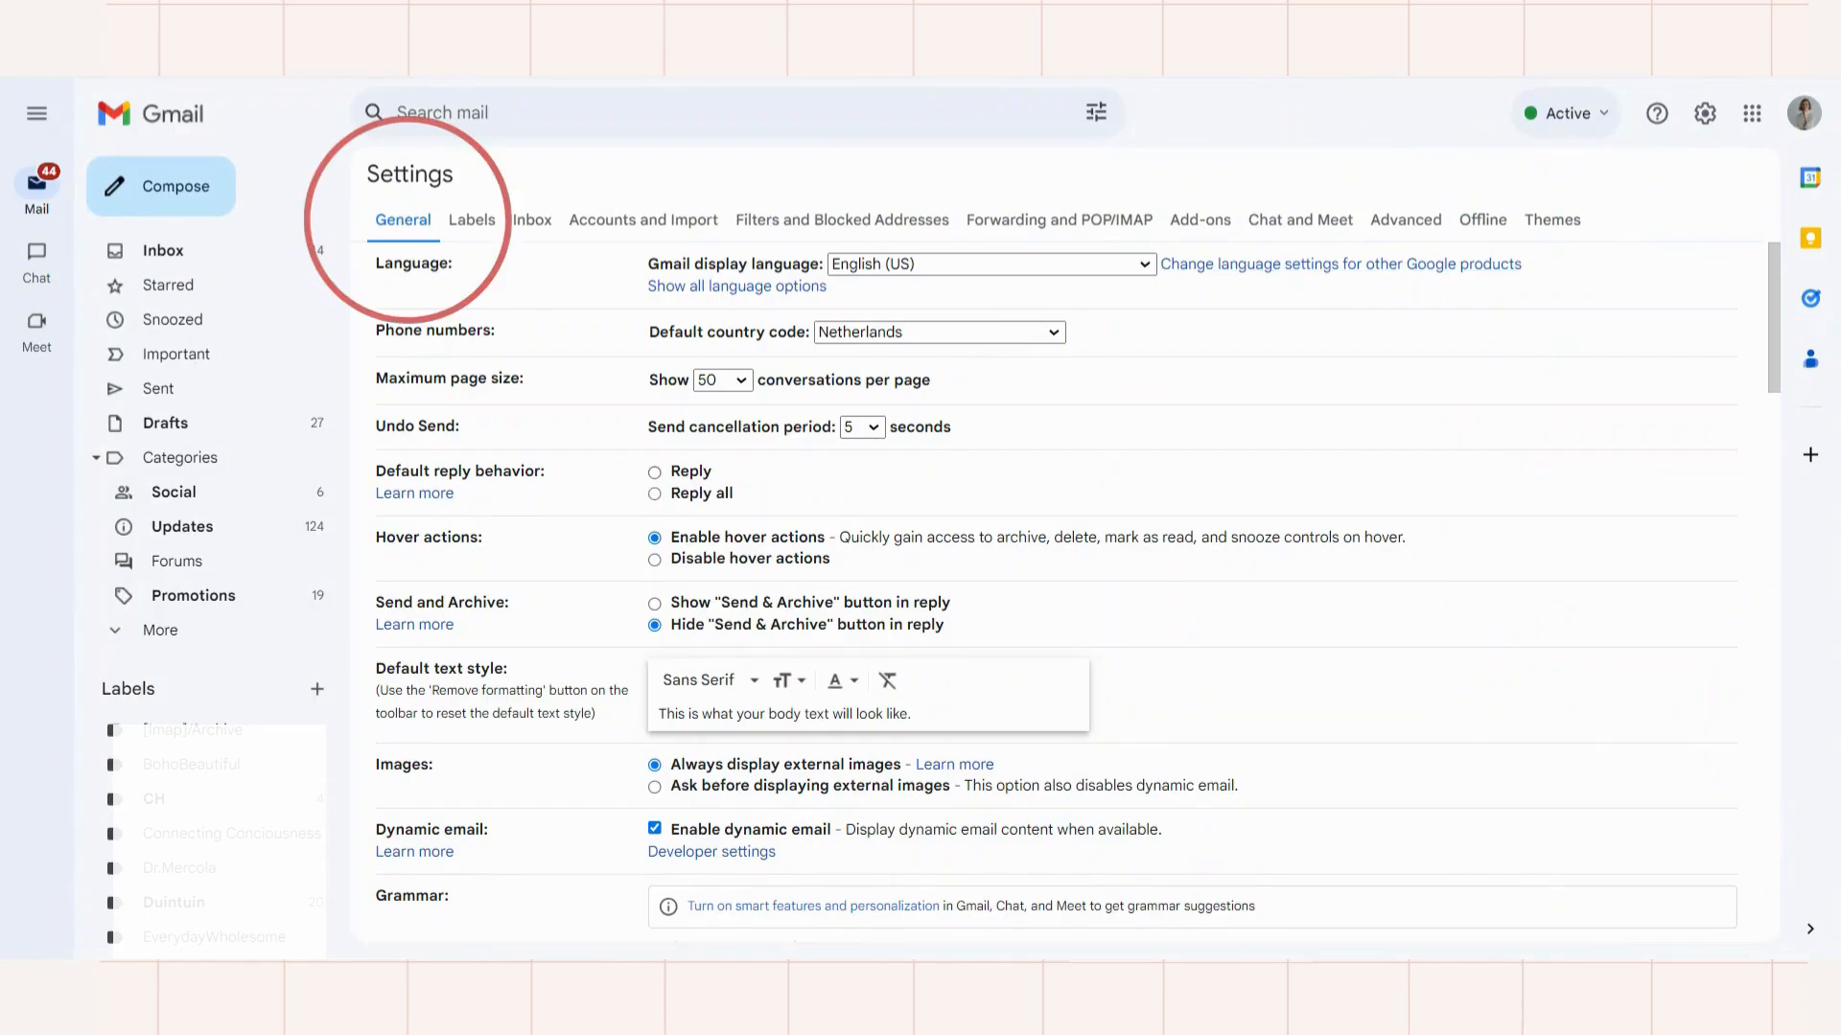
Create a new email signature named VA-Wonder in the general settings
scroll(1055, 589, down, 7)
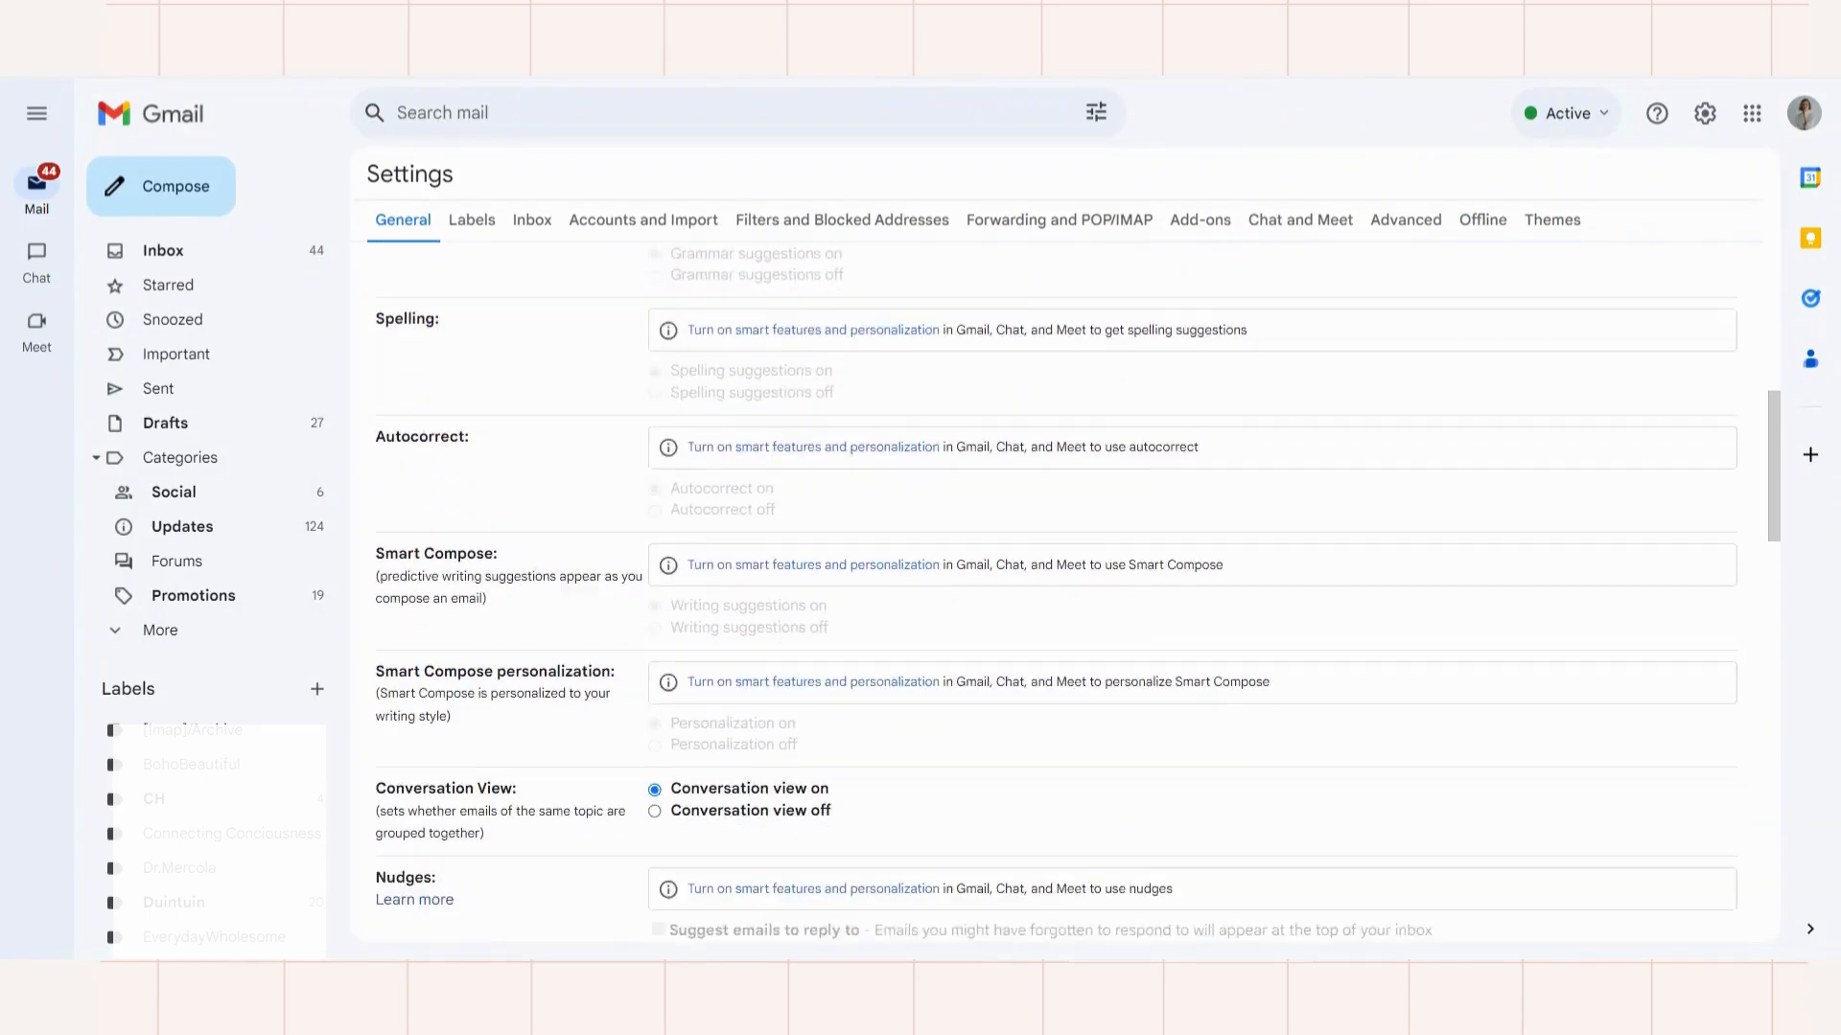
scroll(1055, 589, down, 5)
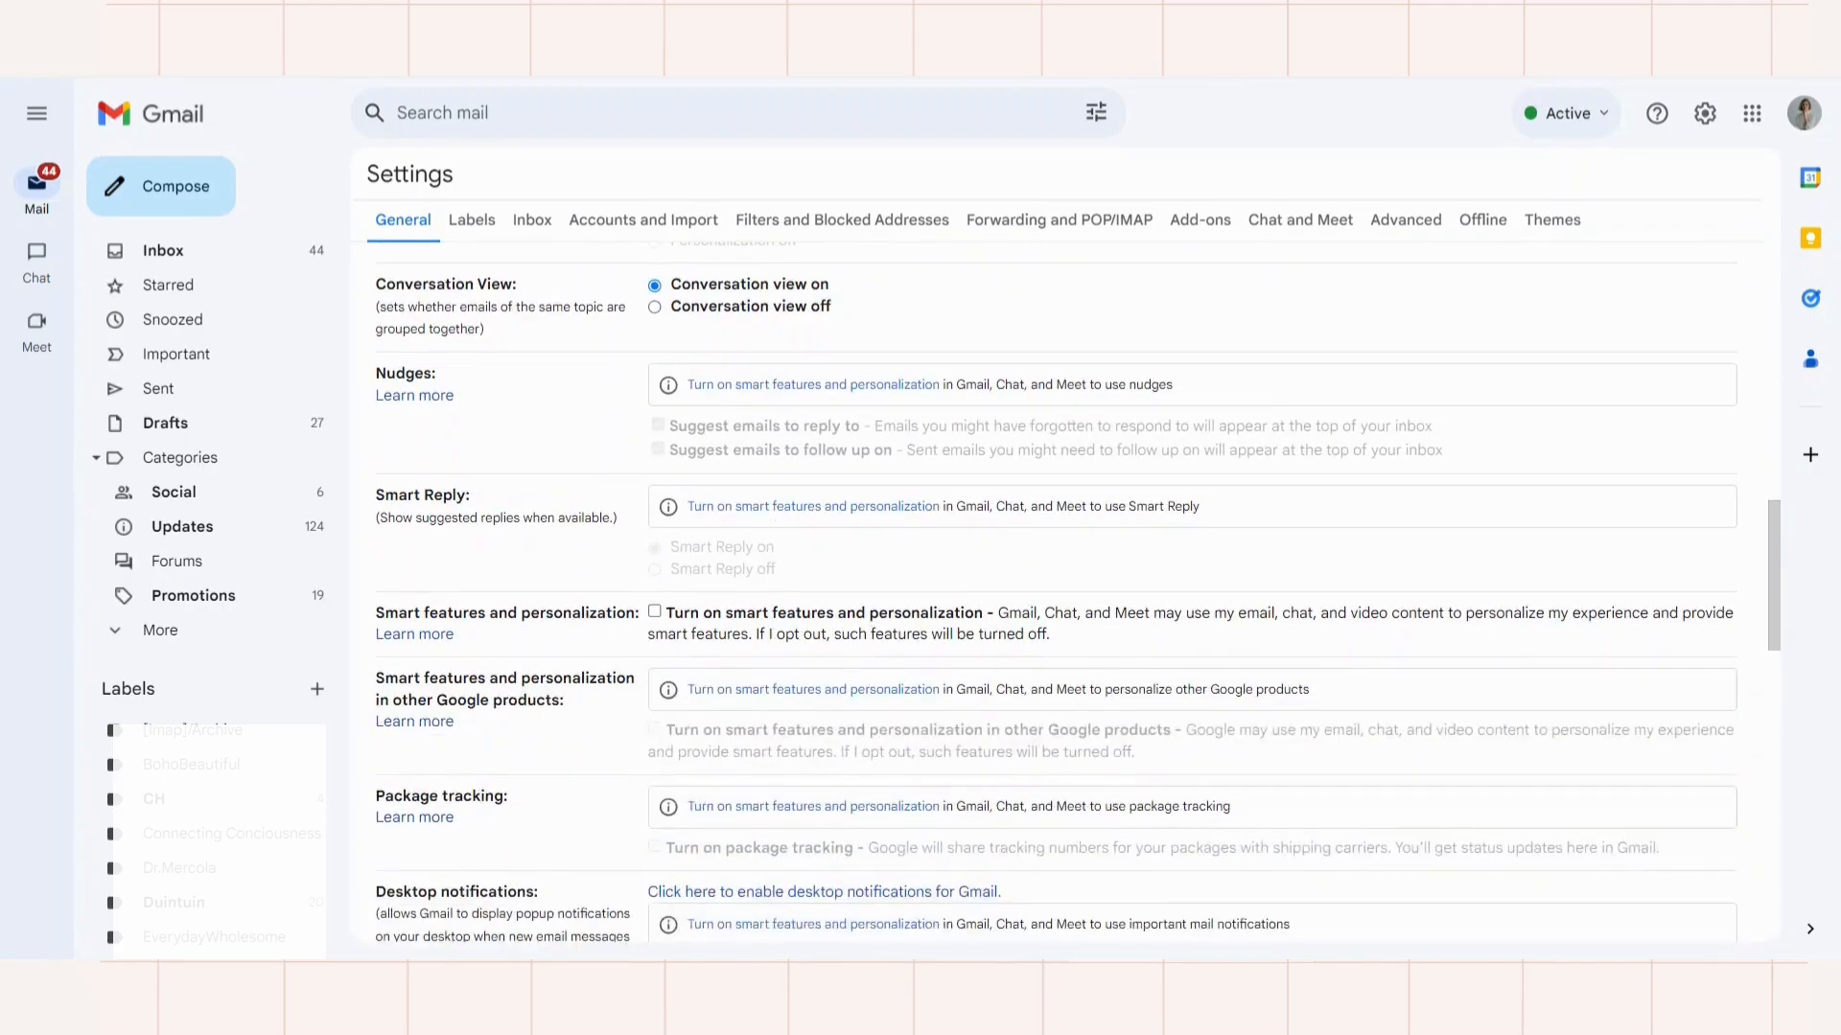
scroll(419, 416, down, 4)
scroll(419, 416, down, 7)
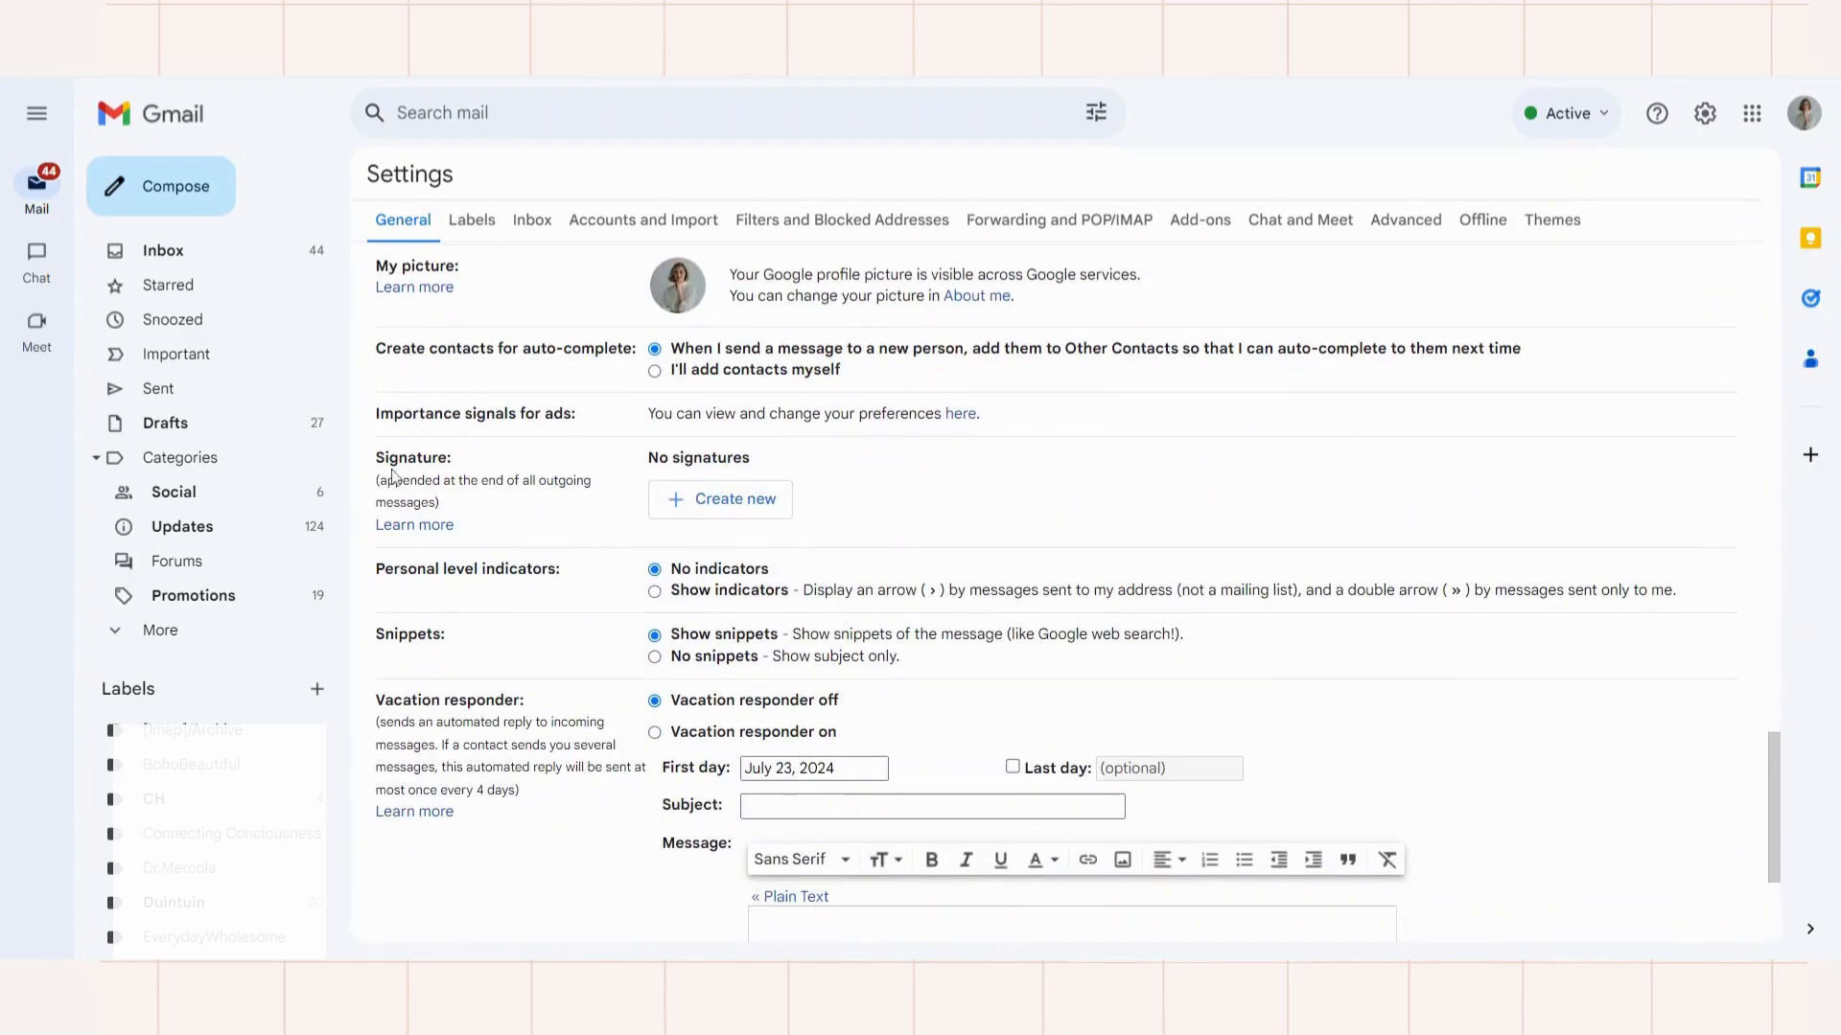
click(711, 500)
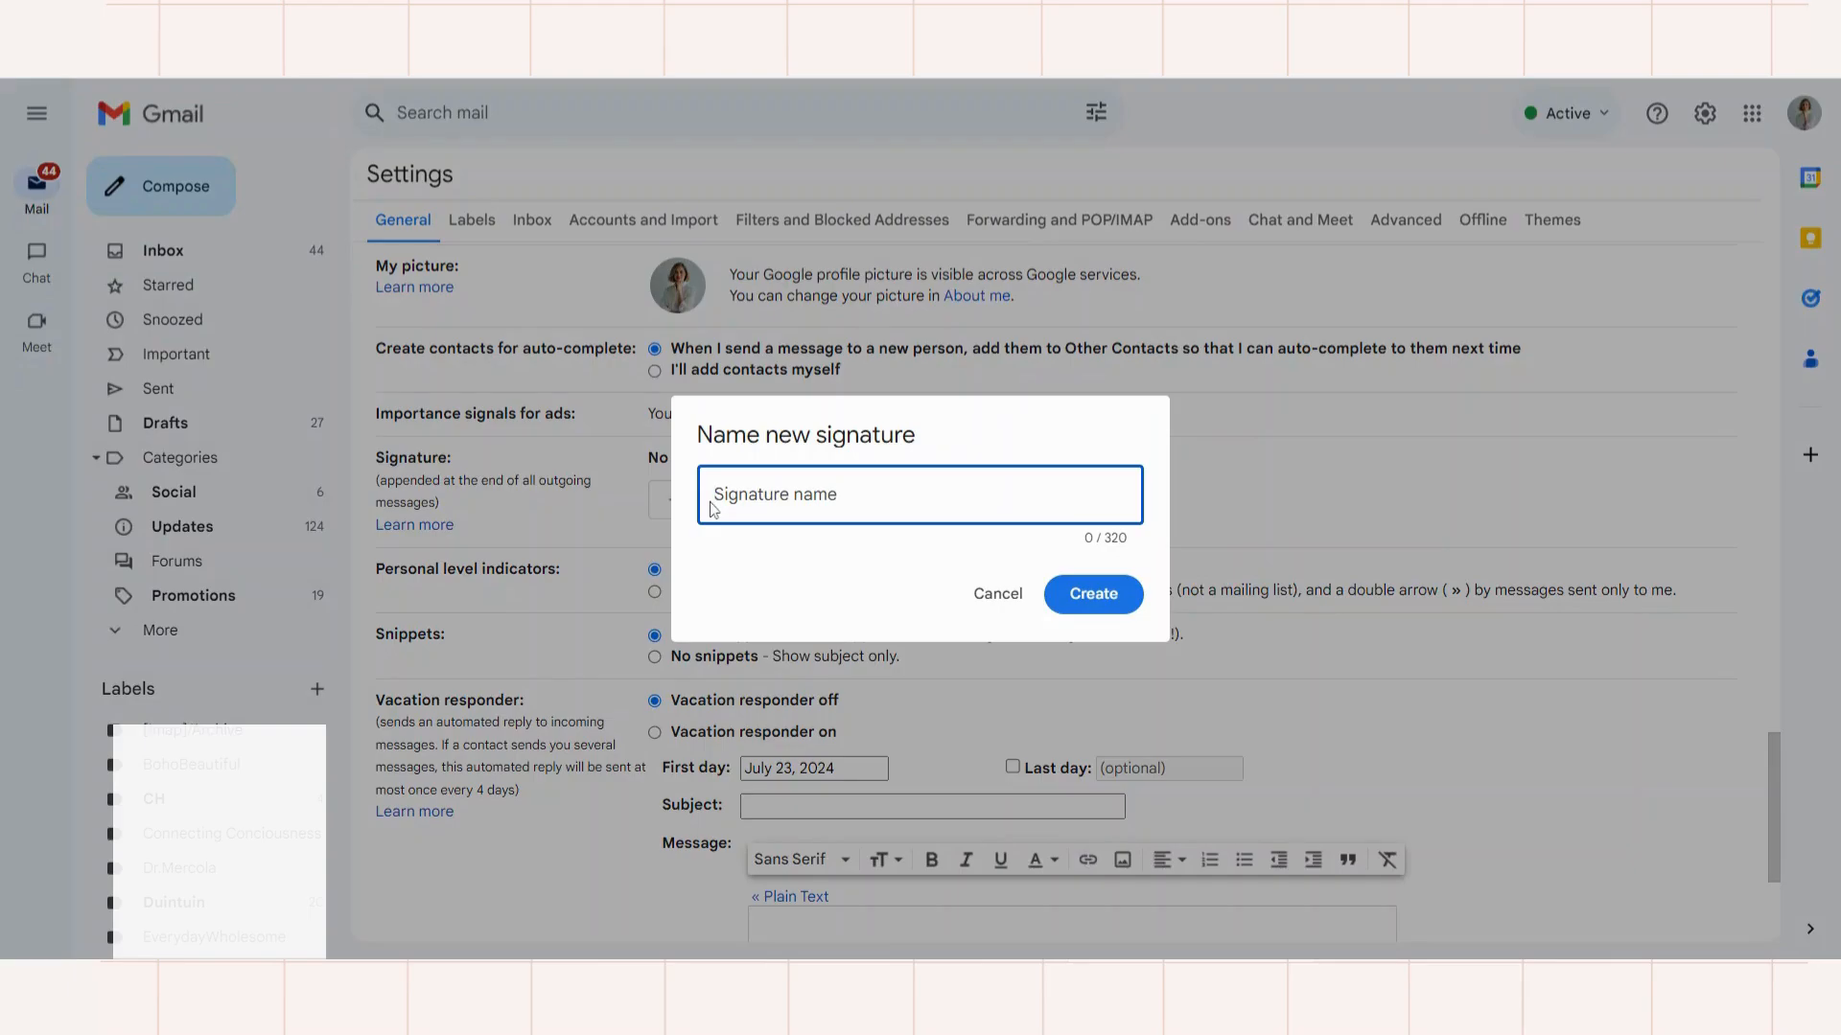
text(VA-Wonder)
click(1093, 593)
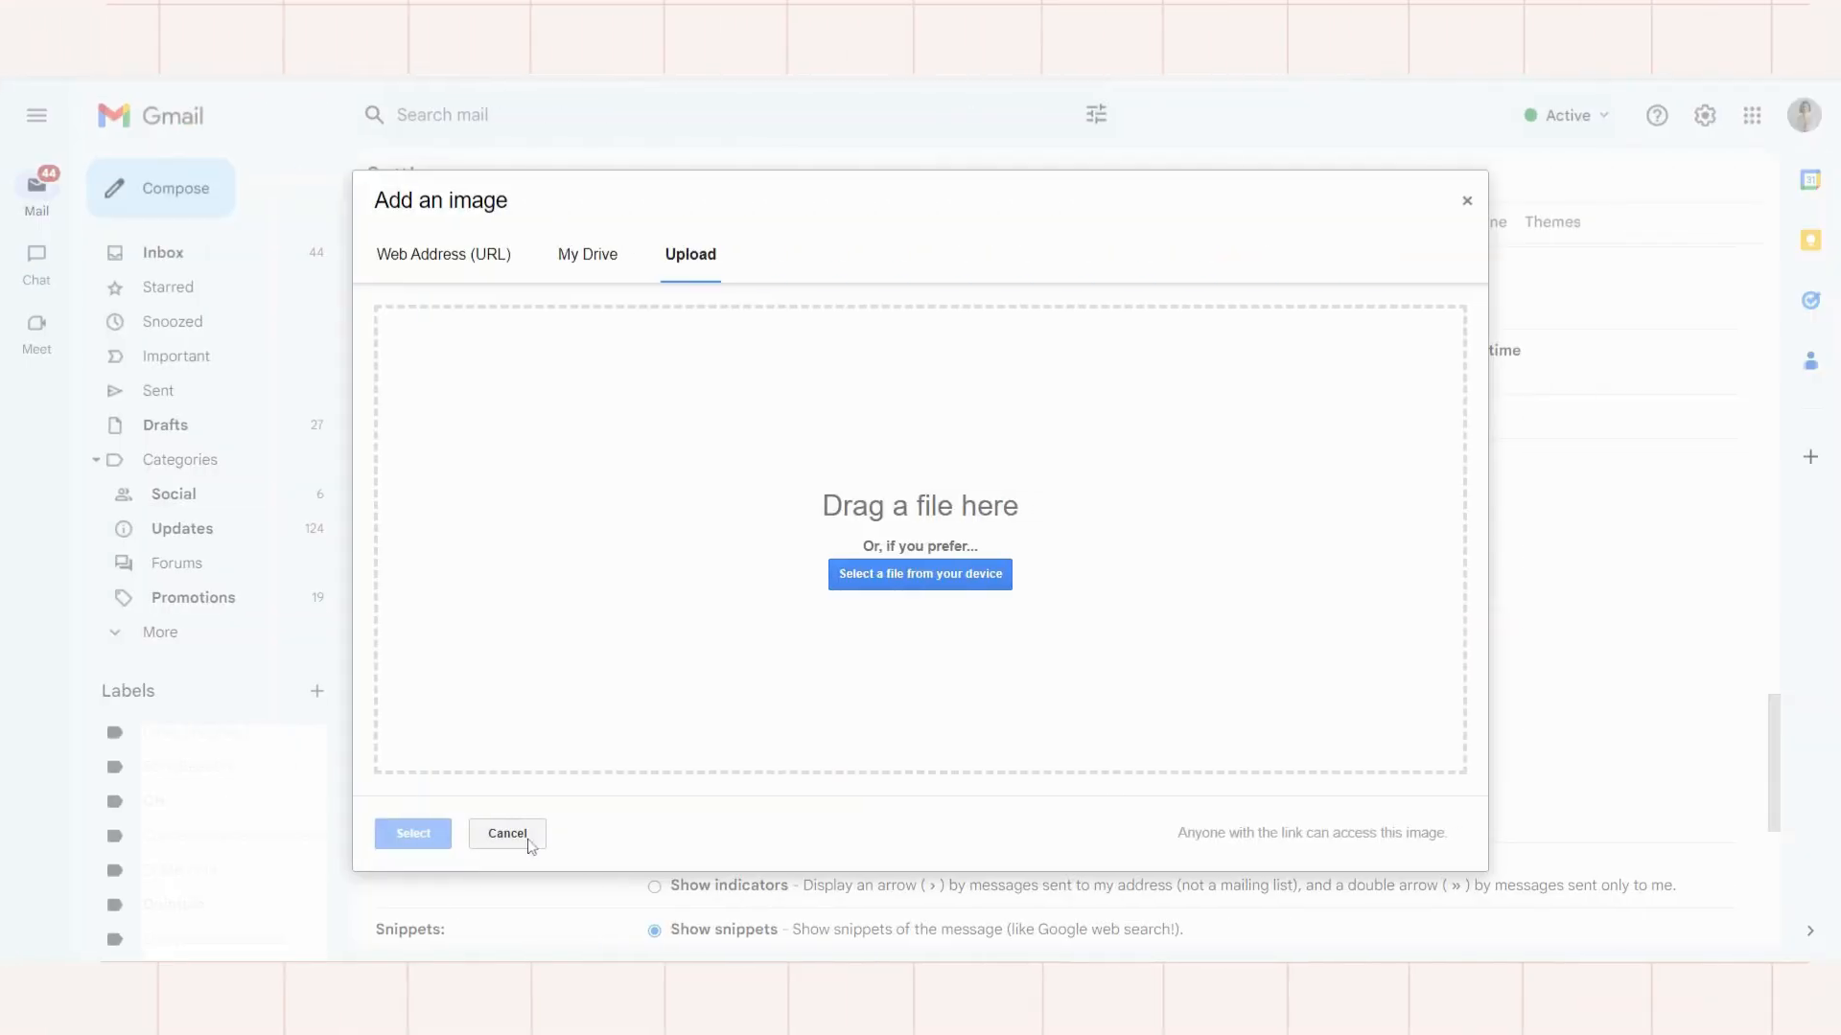
Upload the VA-Wonder Virtual Assistant banner image from the device into the signature
click(527, 840)
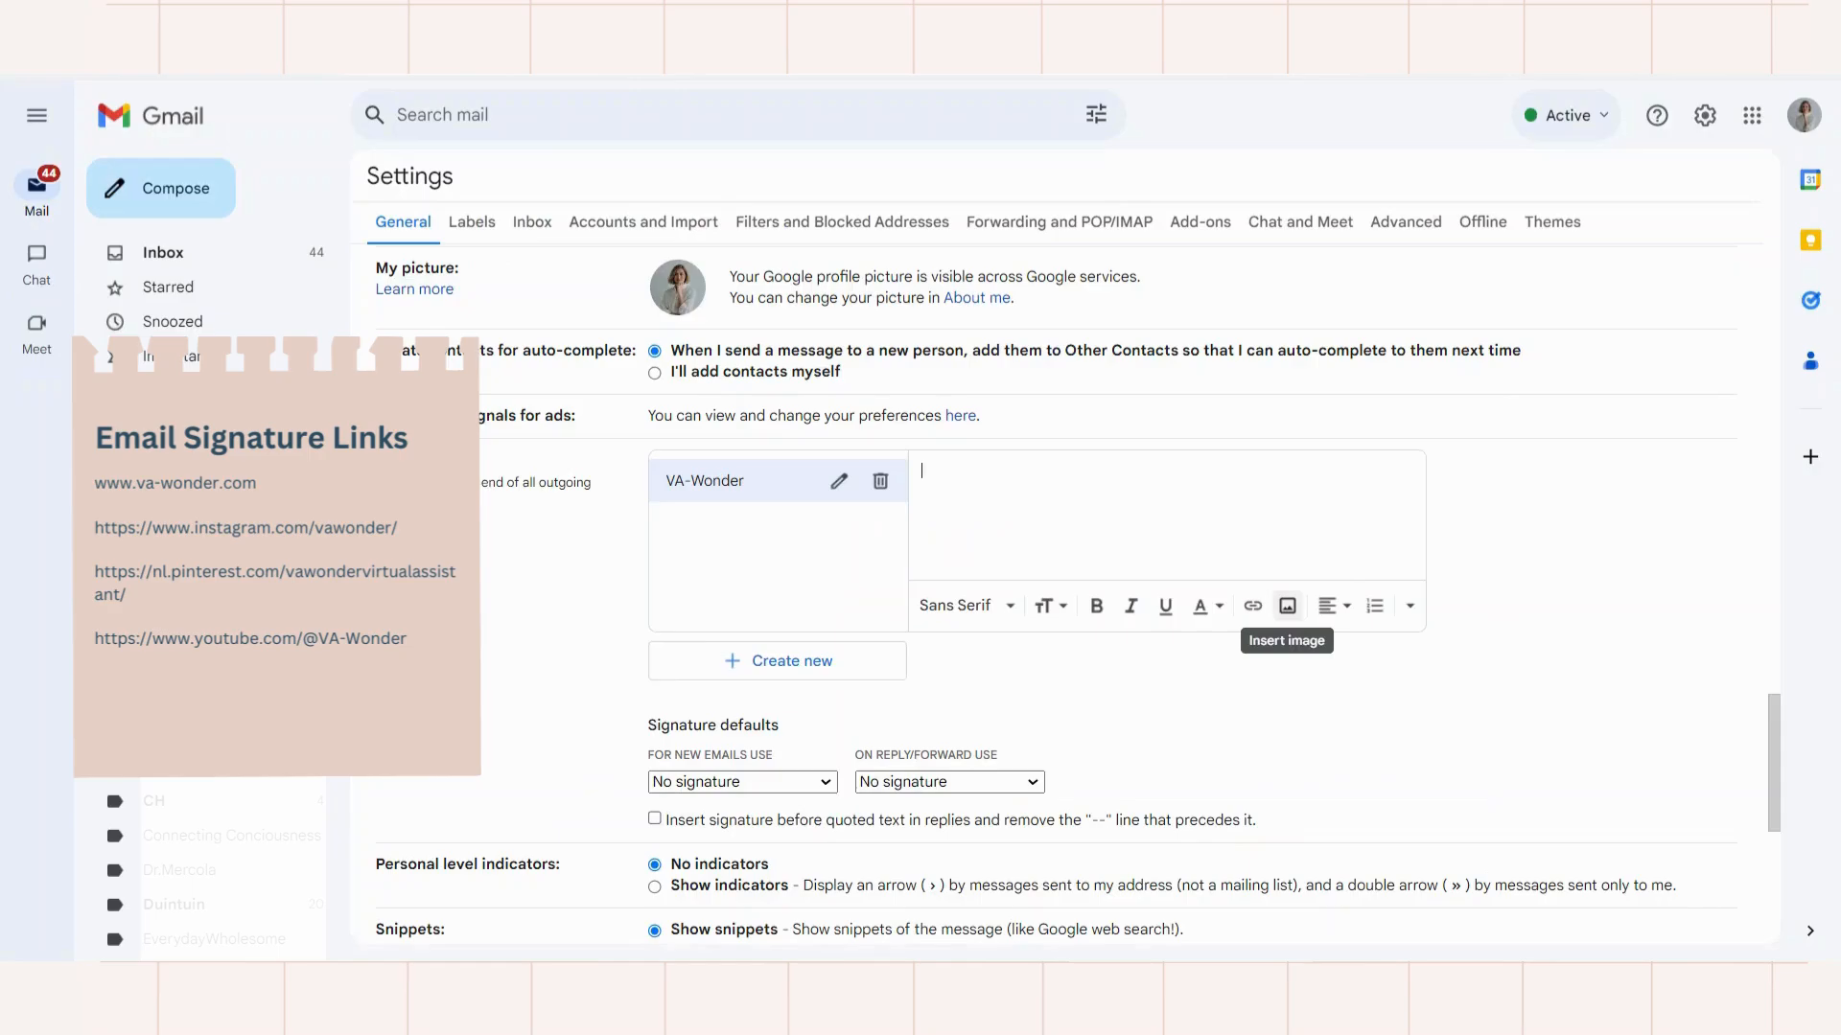
click(1288, 604)
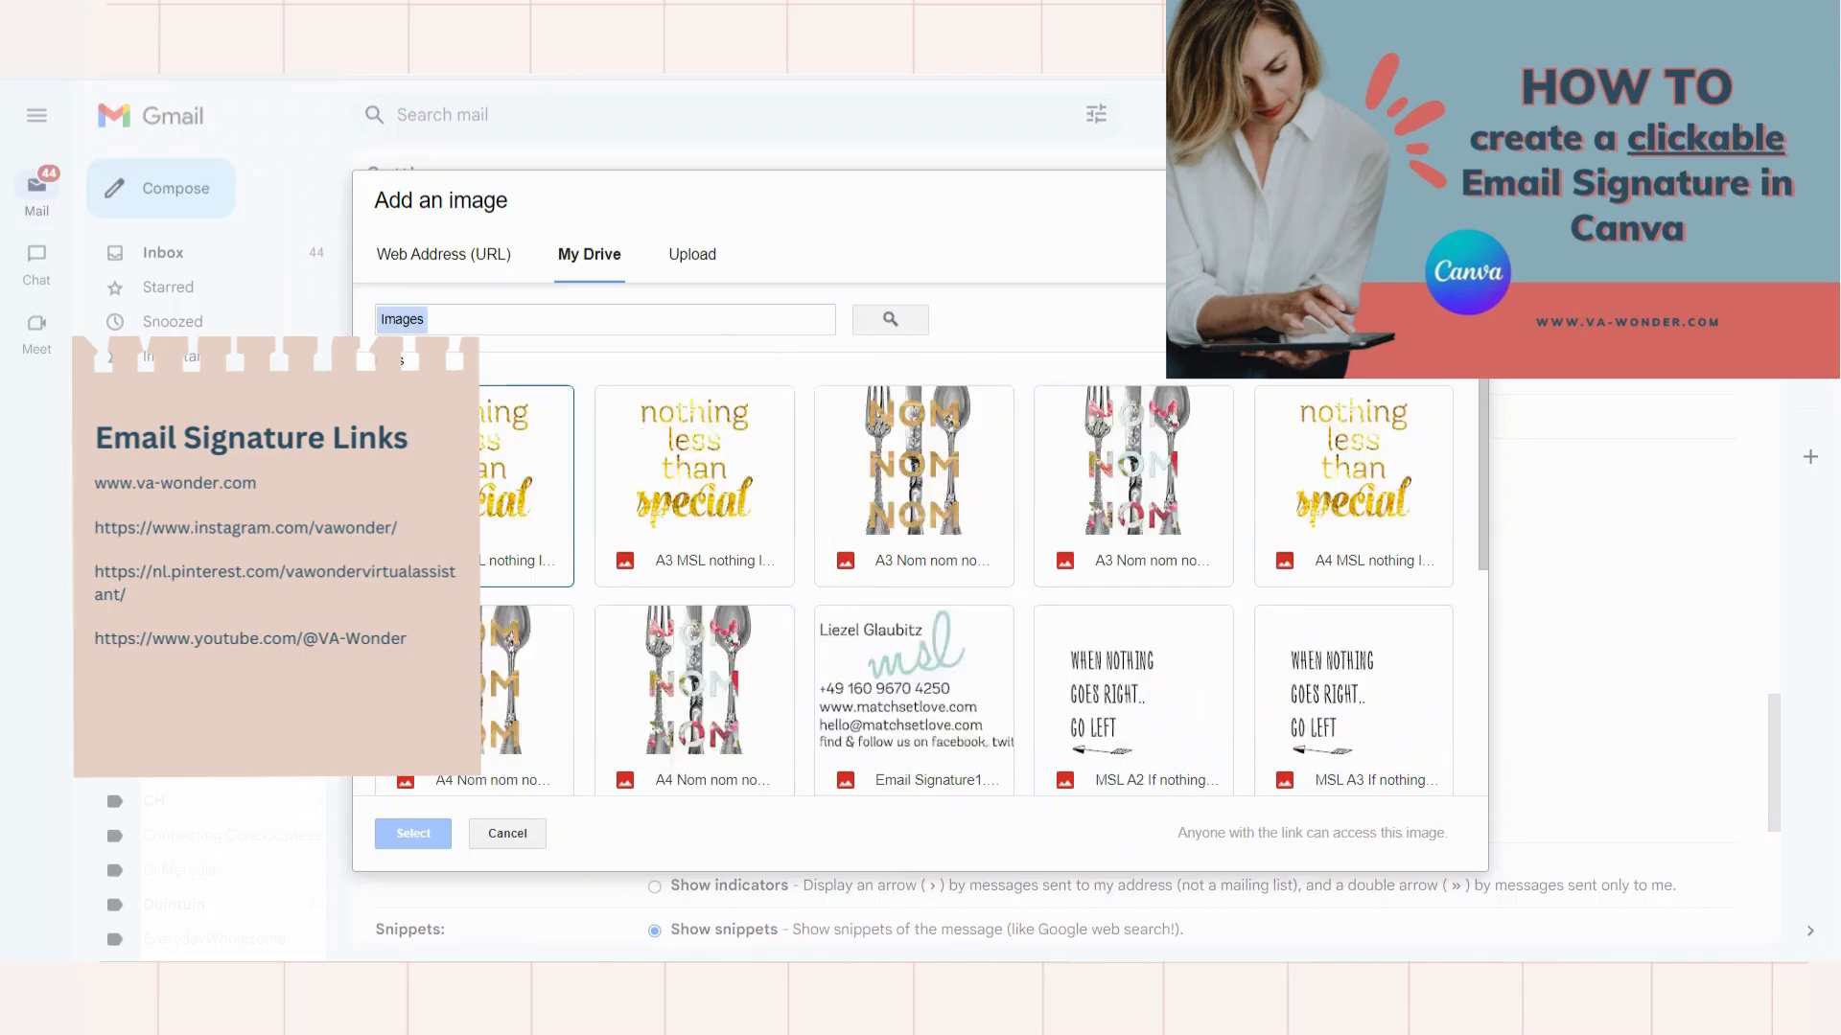
click(690, 254)
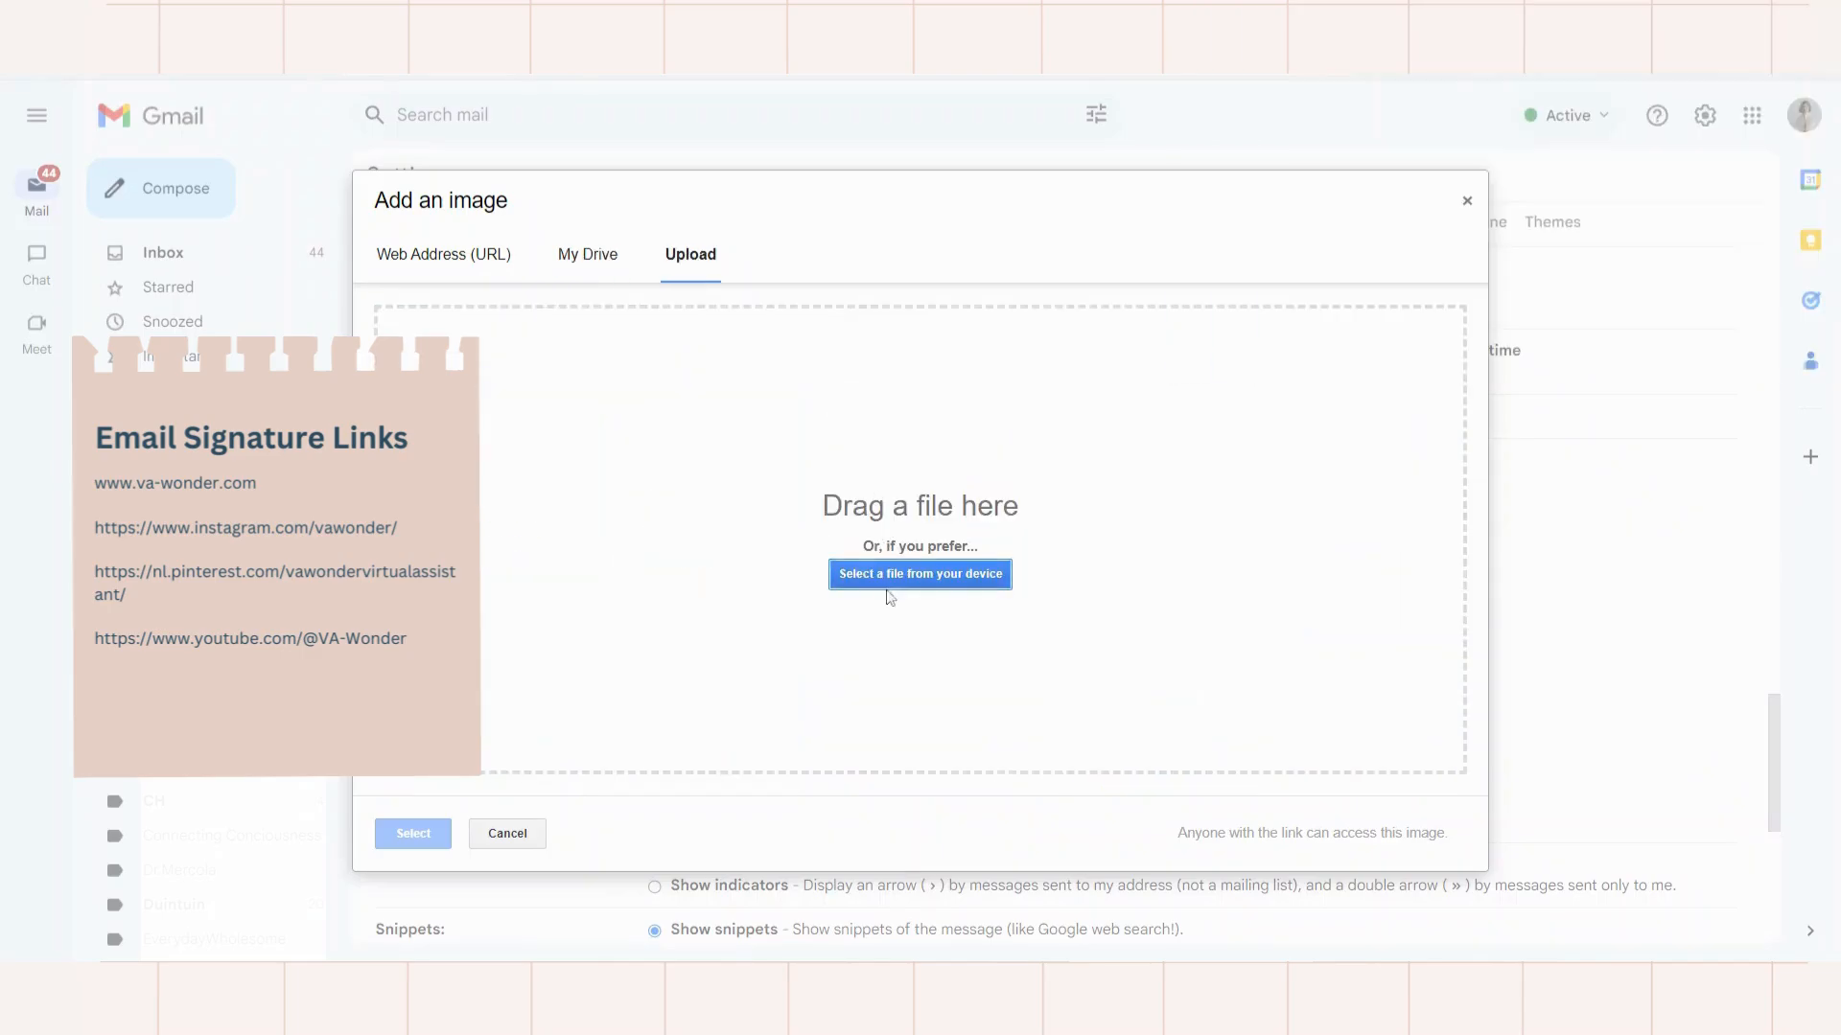
click(894, 576)
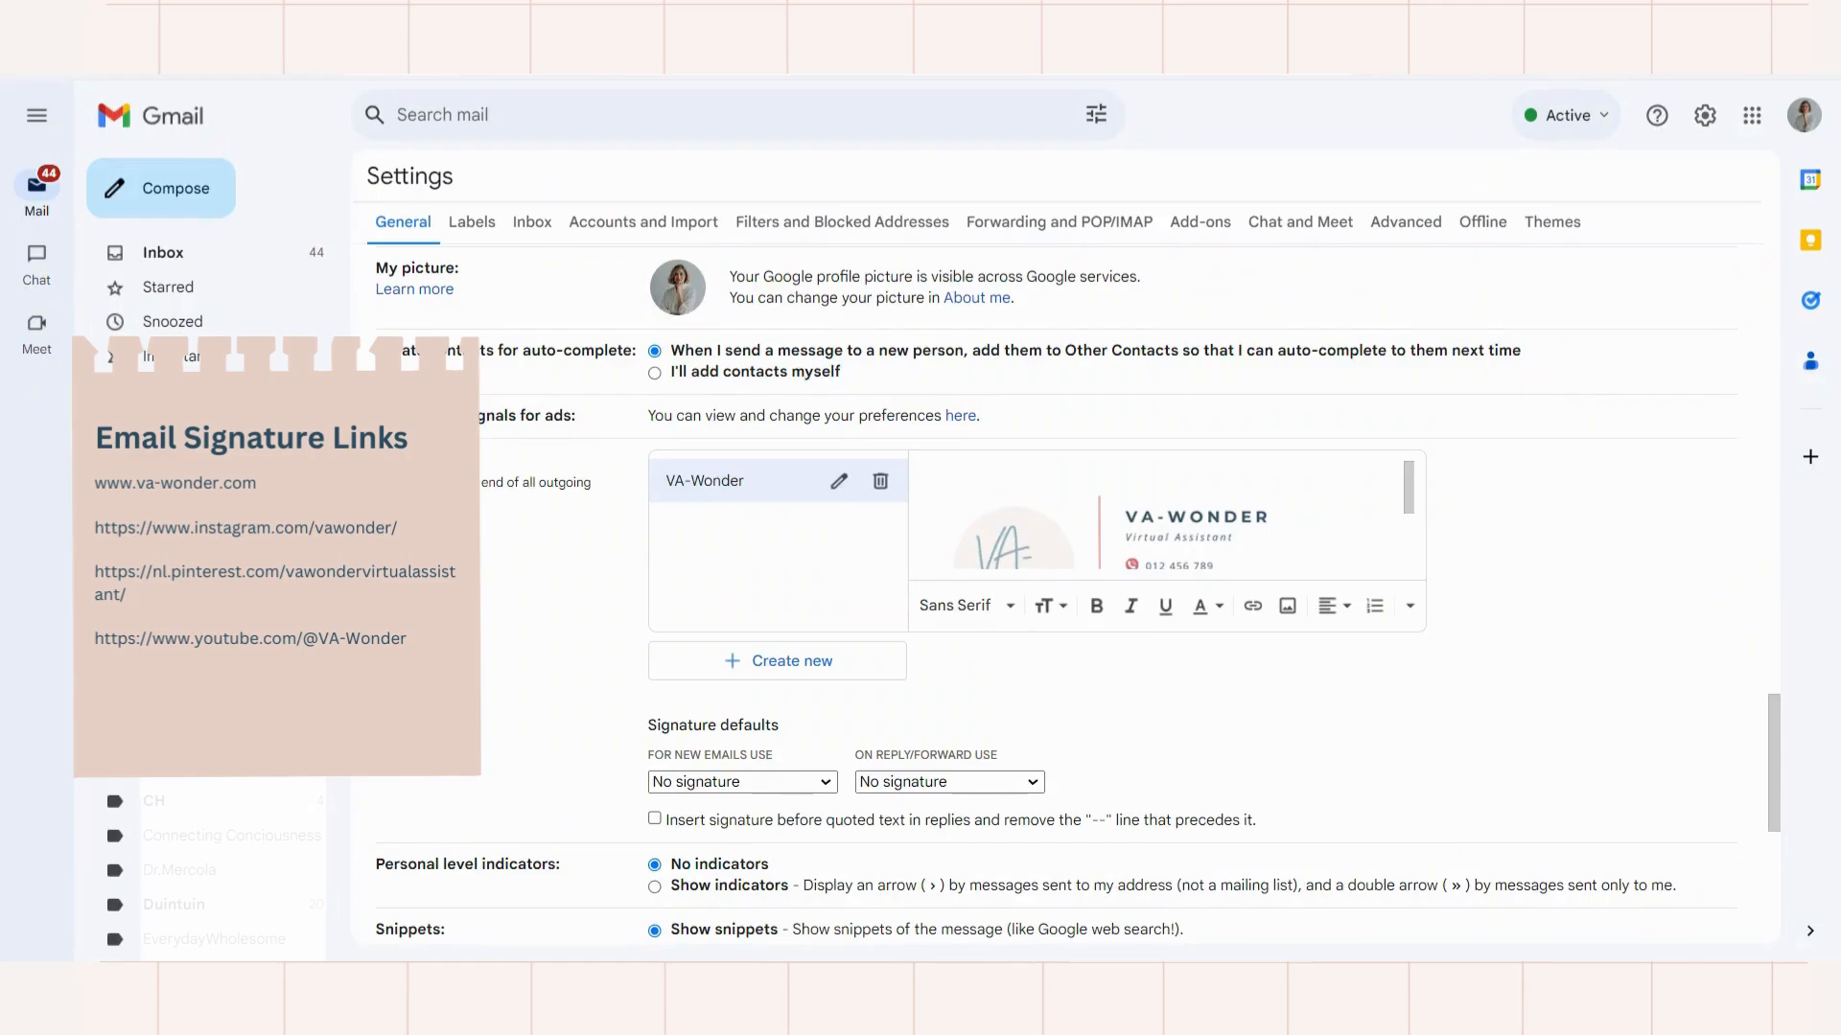
key(ctrl+a)
click(1254, 604)
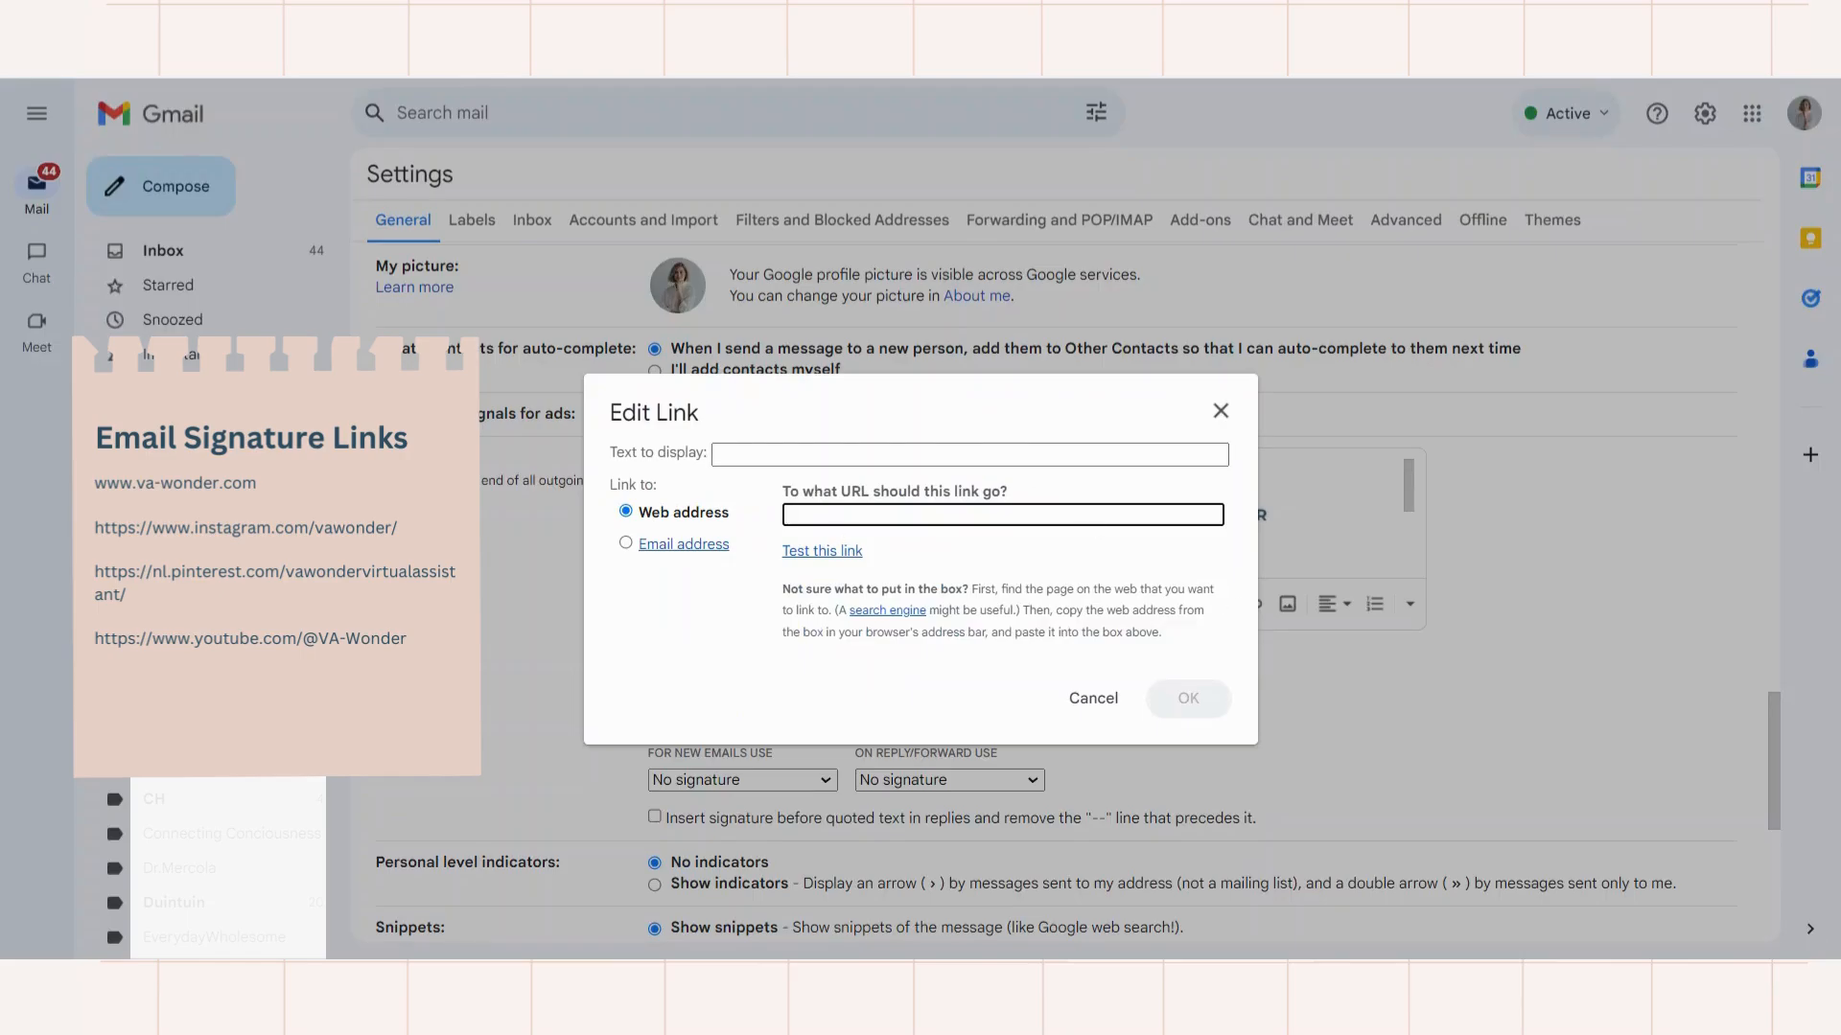
text(www.va-wonder.com)
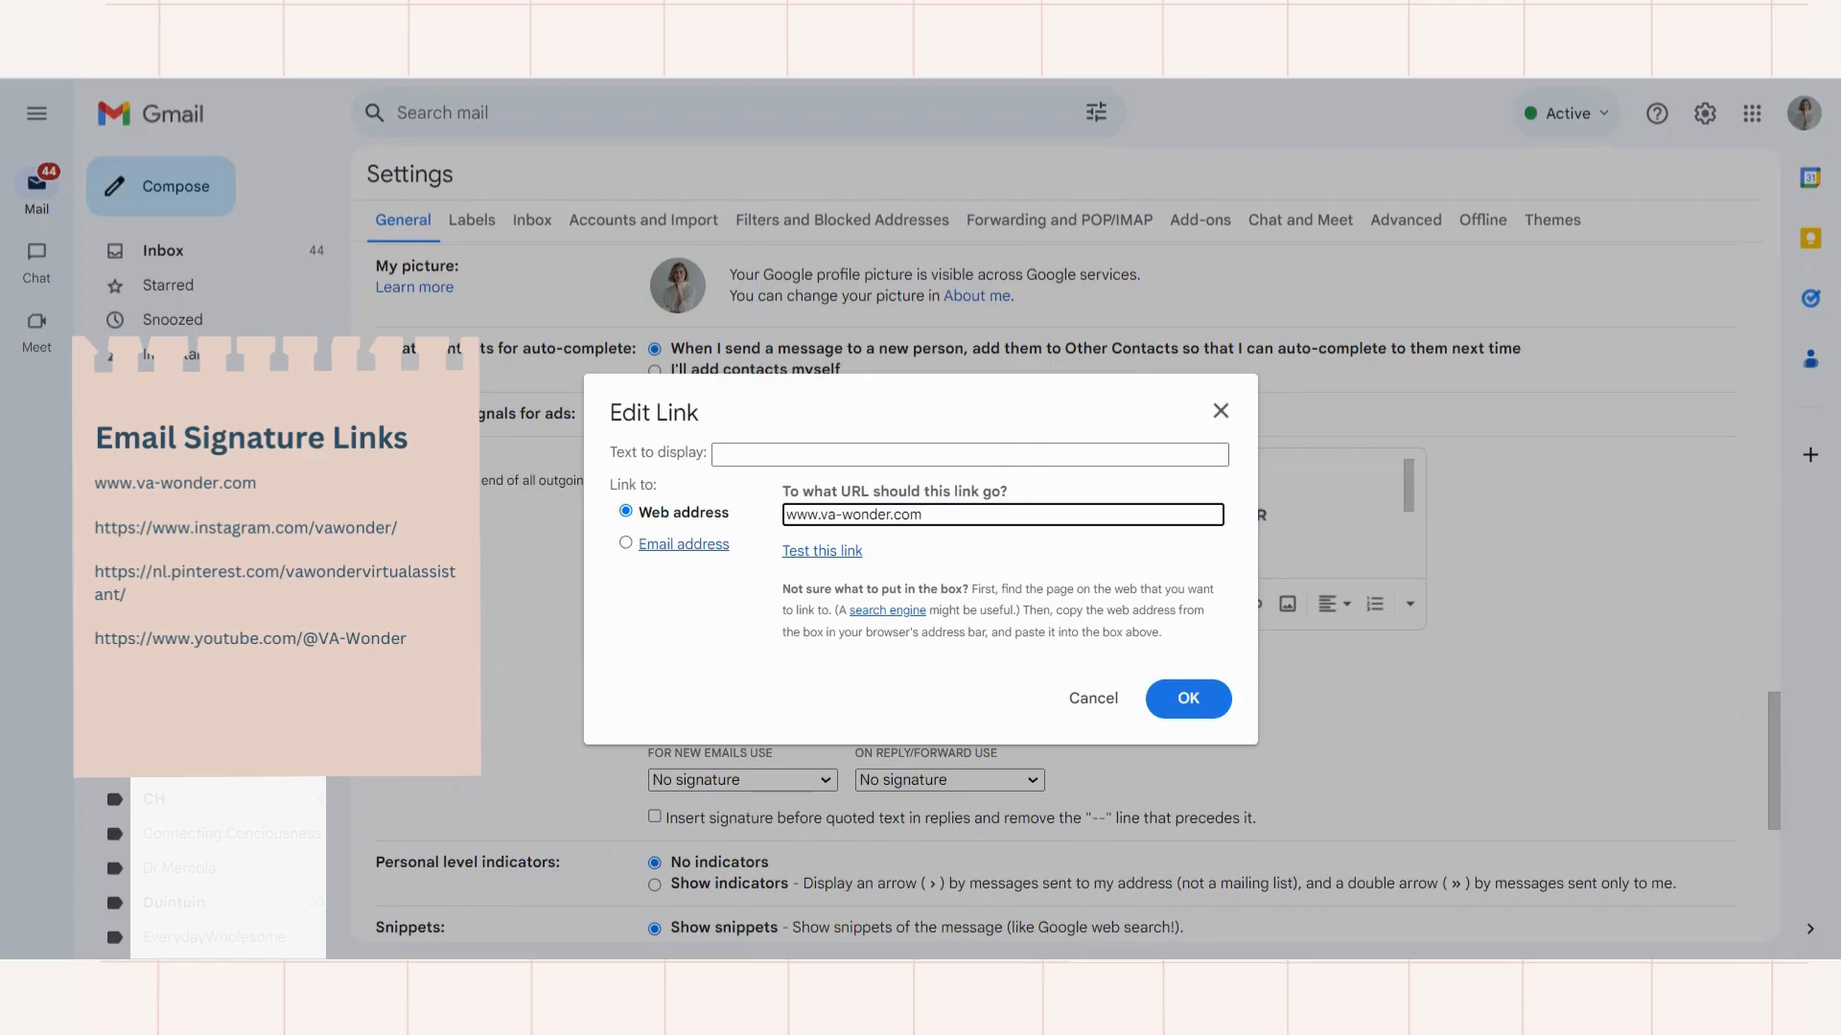
click(1189, 704)
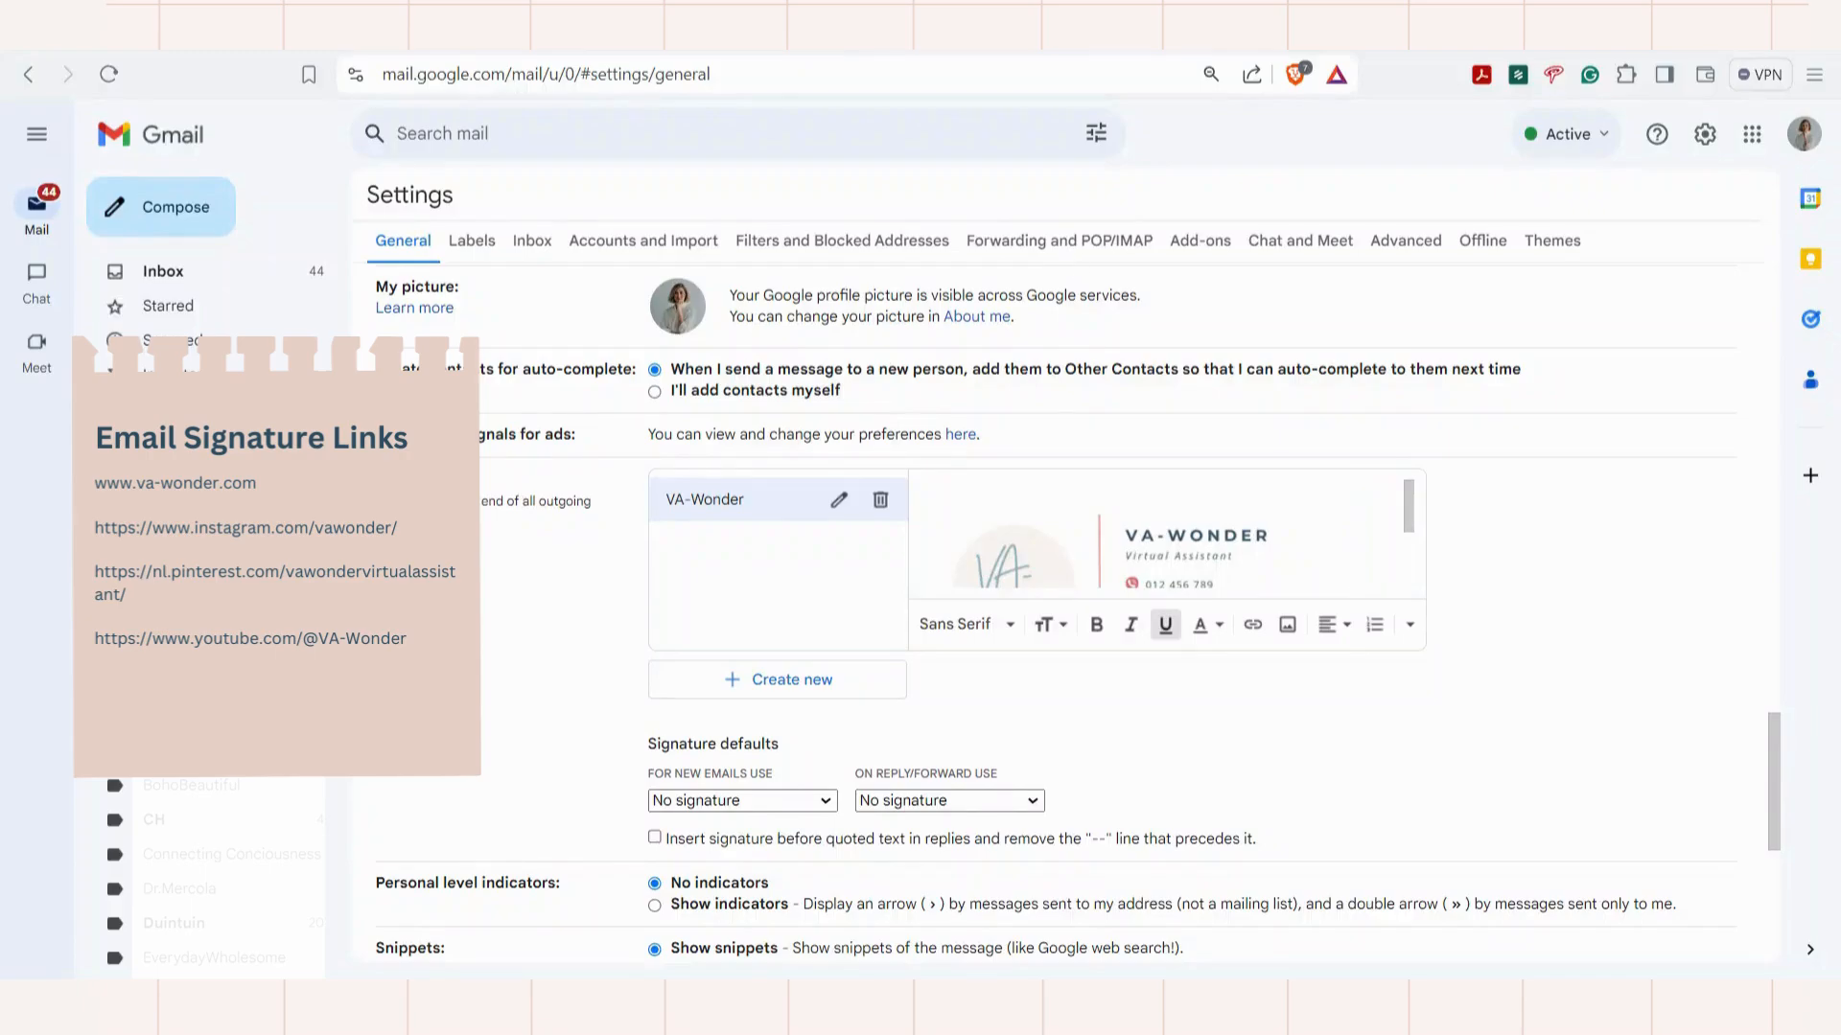
Upload the Instagram icon from the device and place it below the signature banner
scroll(1160, 537, down, 3)
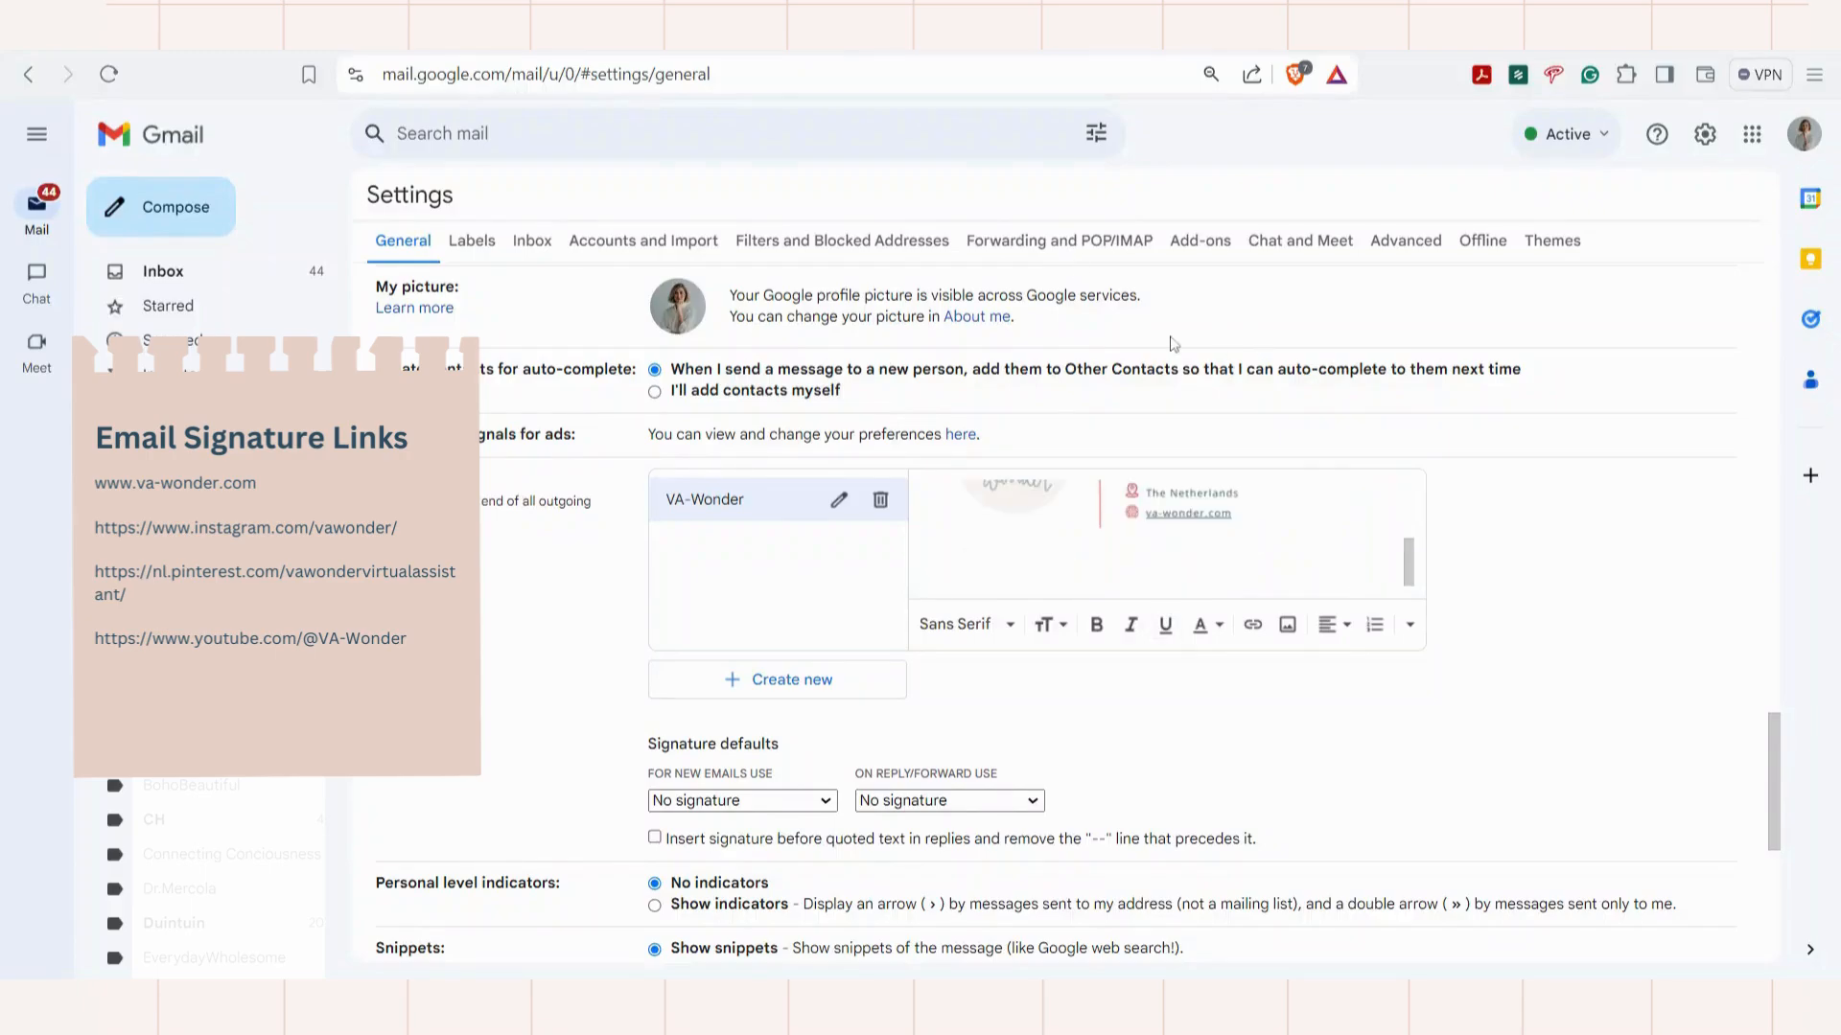
click(1289, 628)
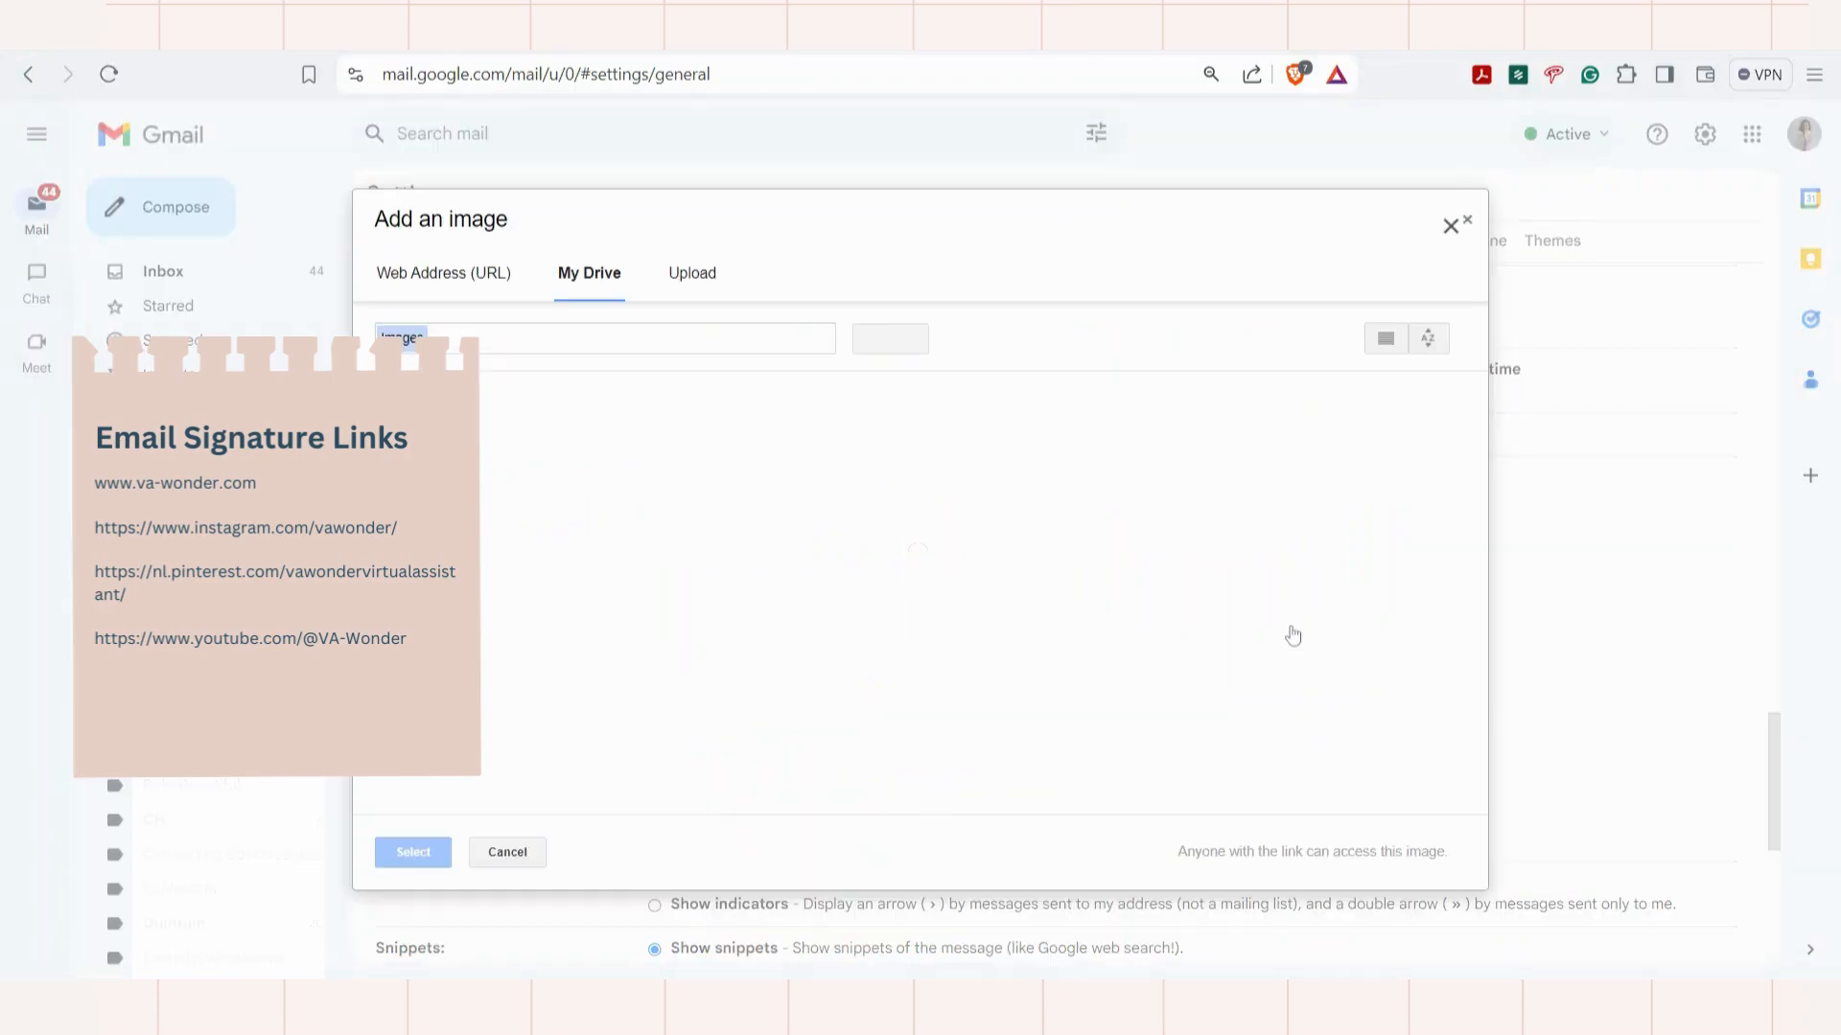
click(675, 284)
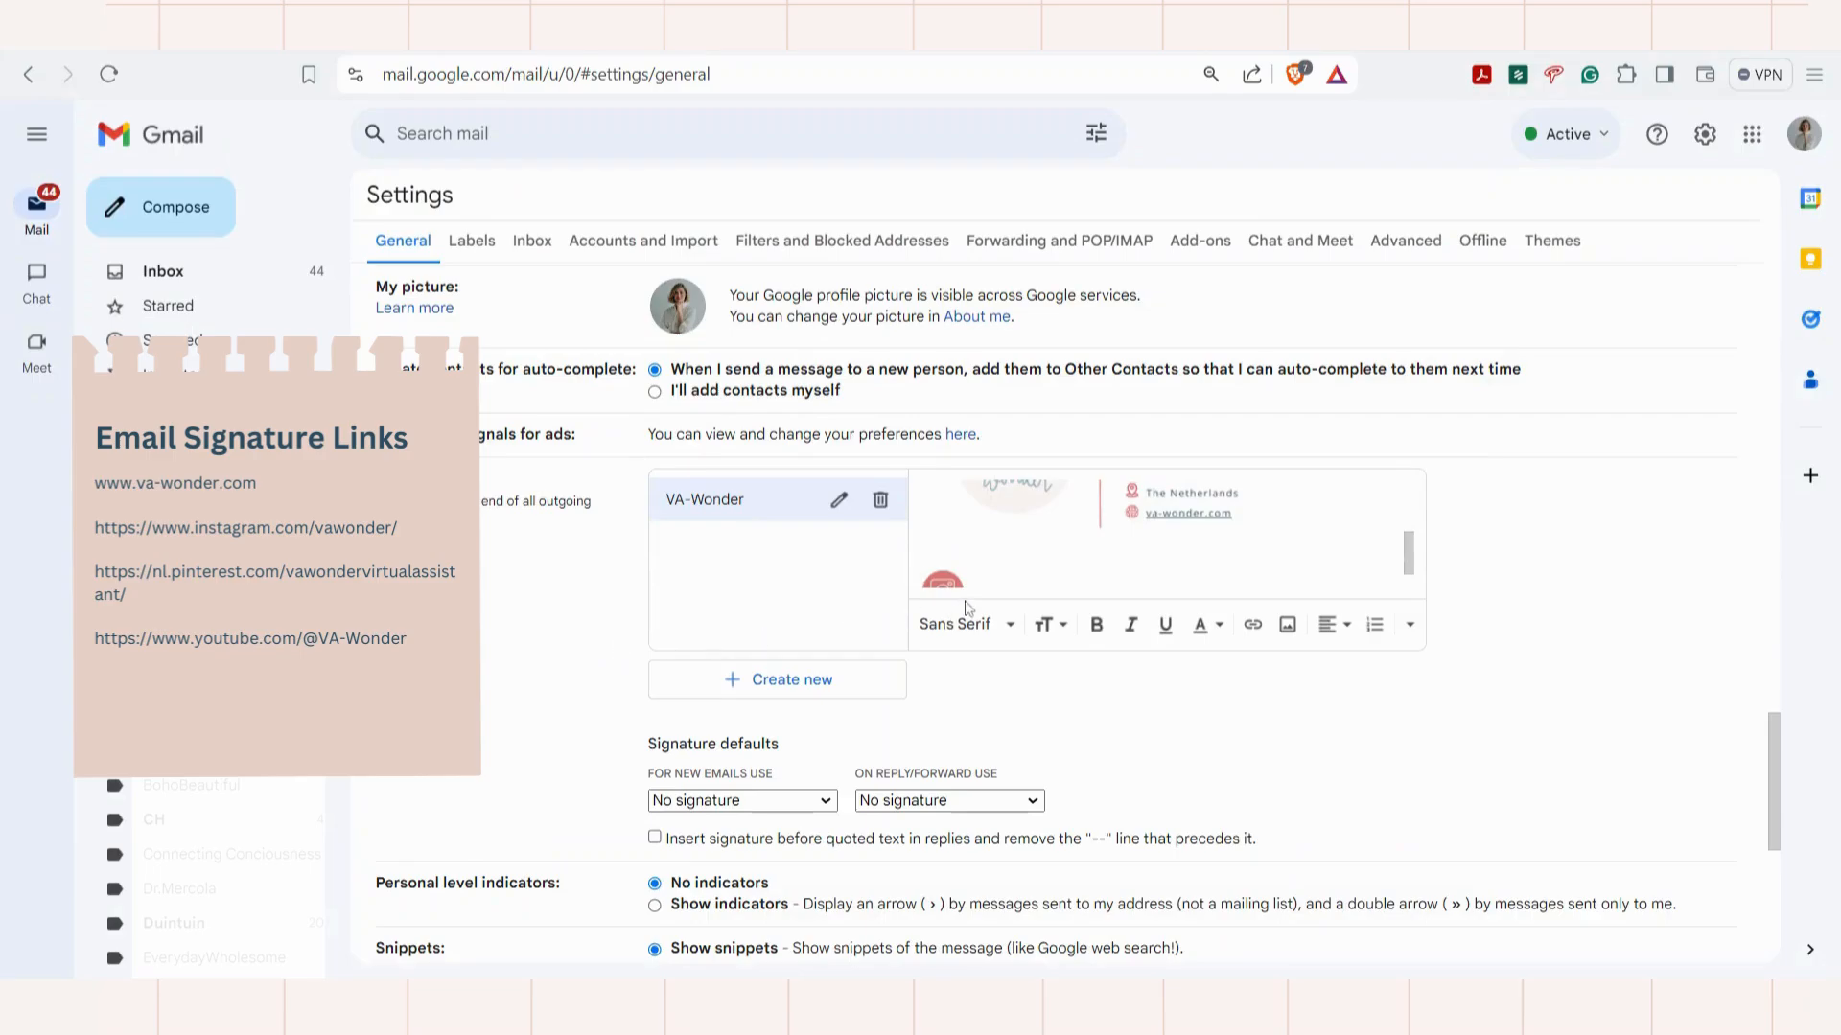
Upload the Pinterest icon from the device and insert it beside the Instagram icon in the signature
click(1287, 624)
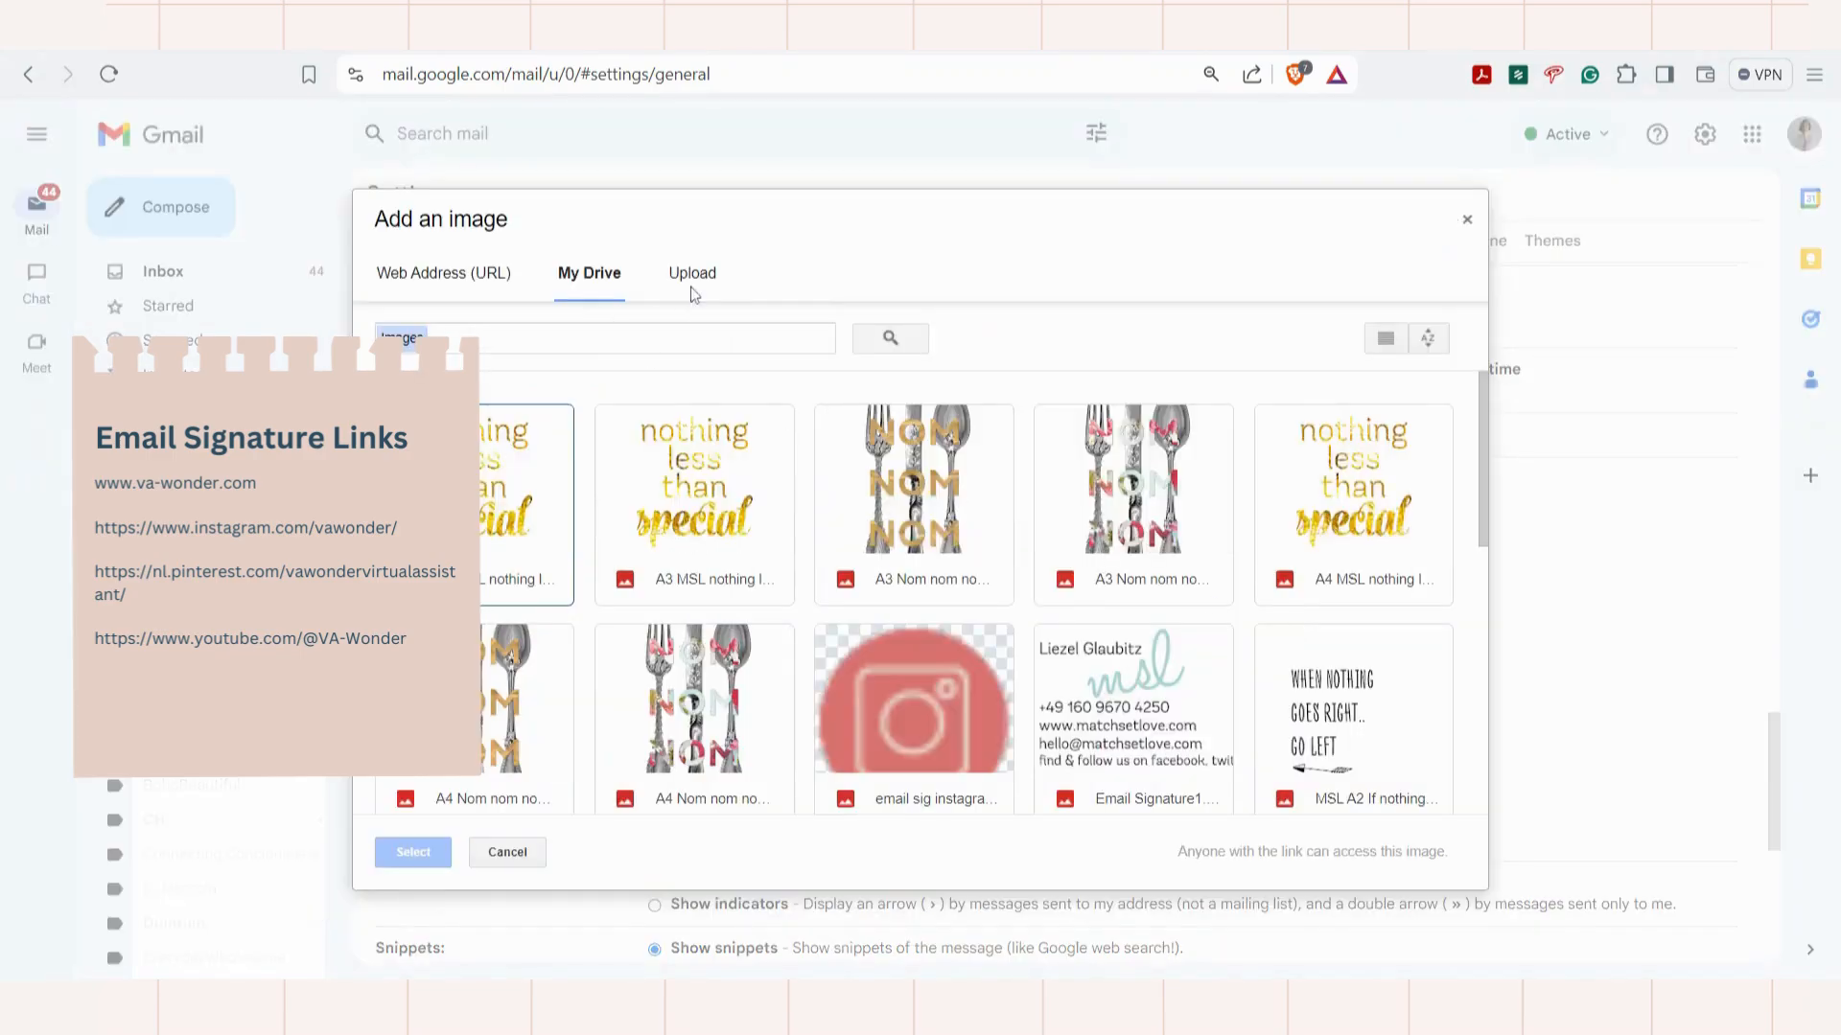
click(691, 281)
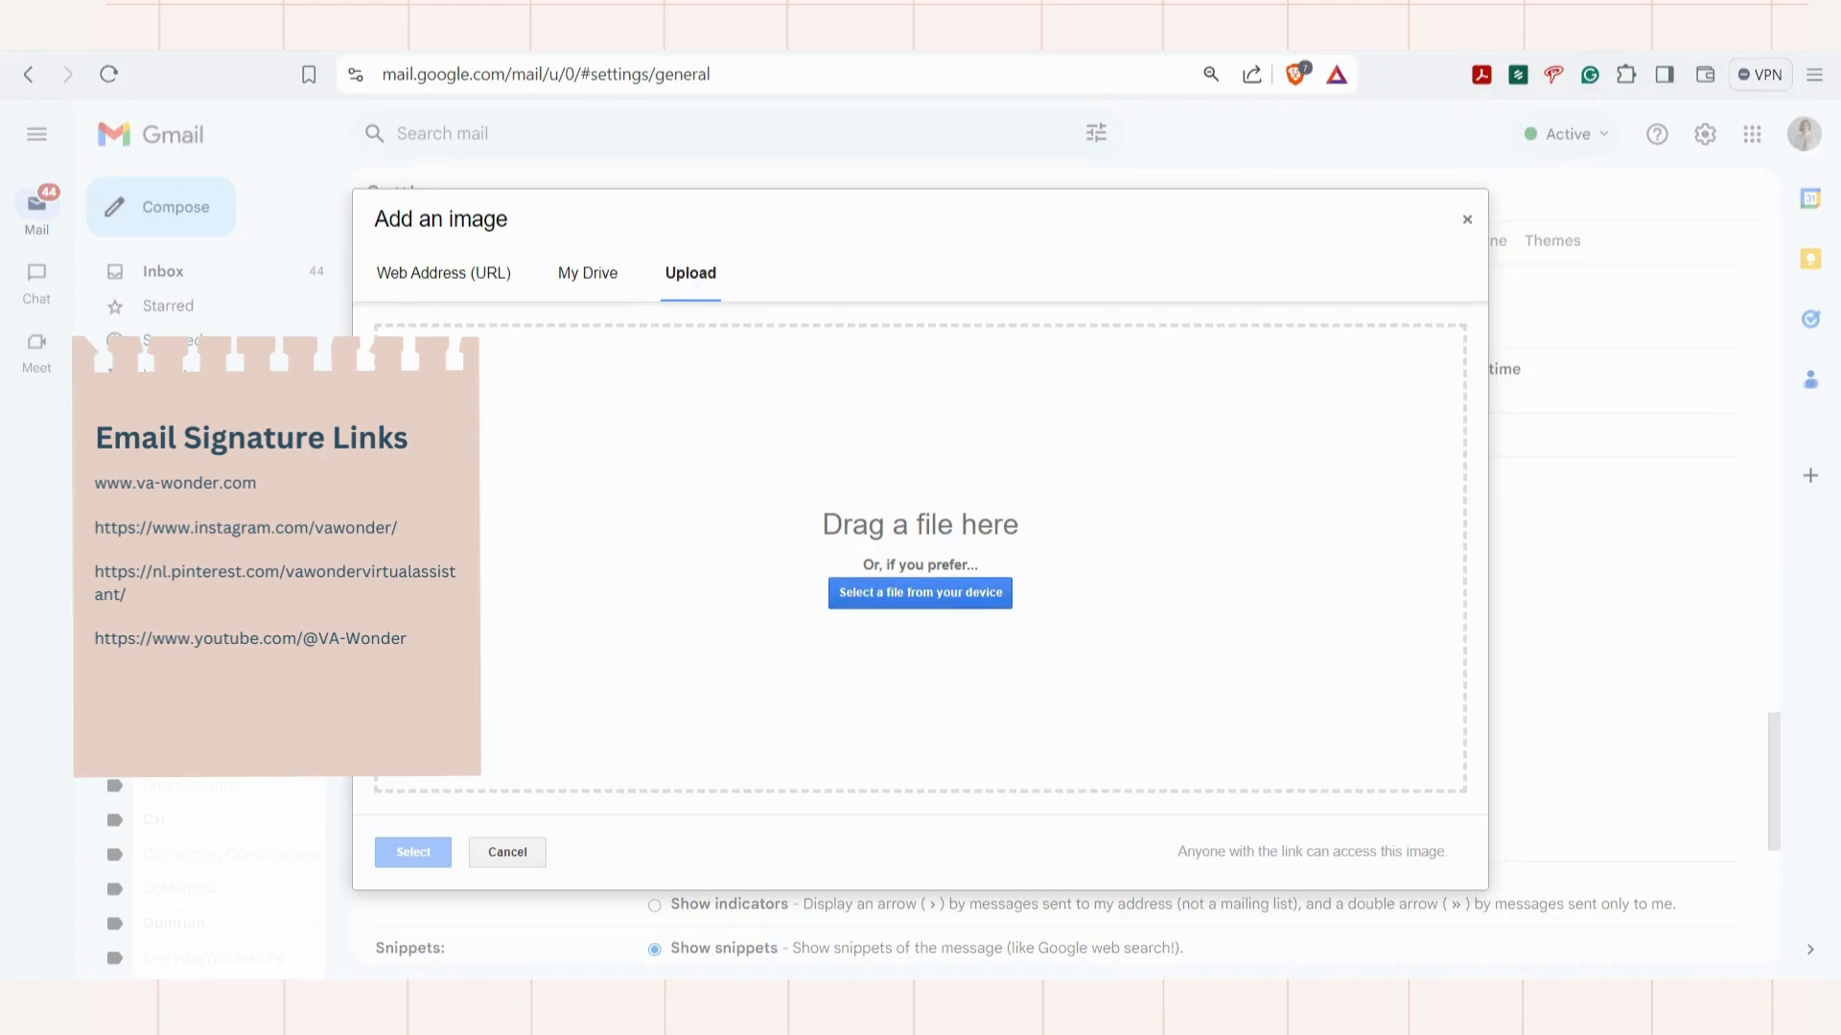
click(949, 602)
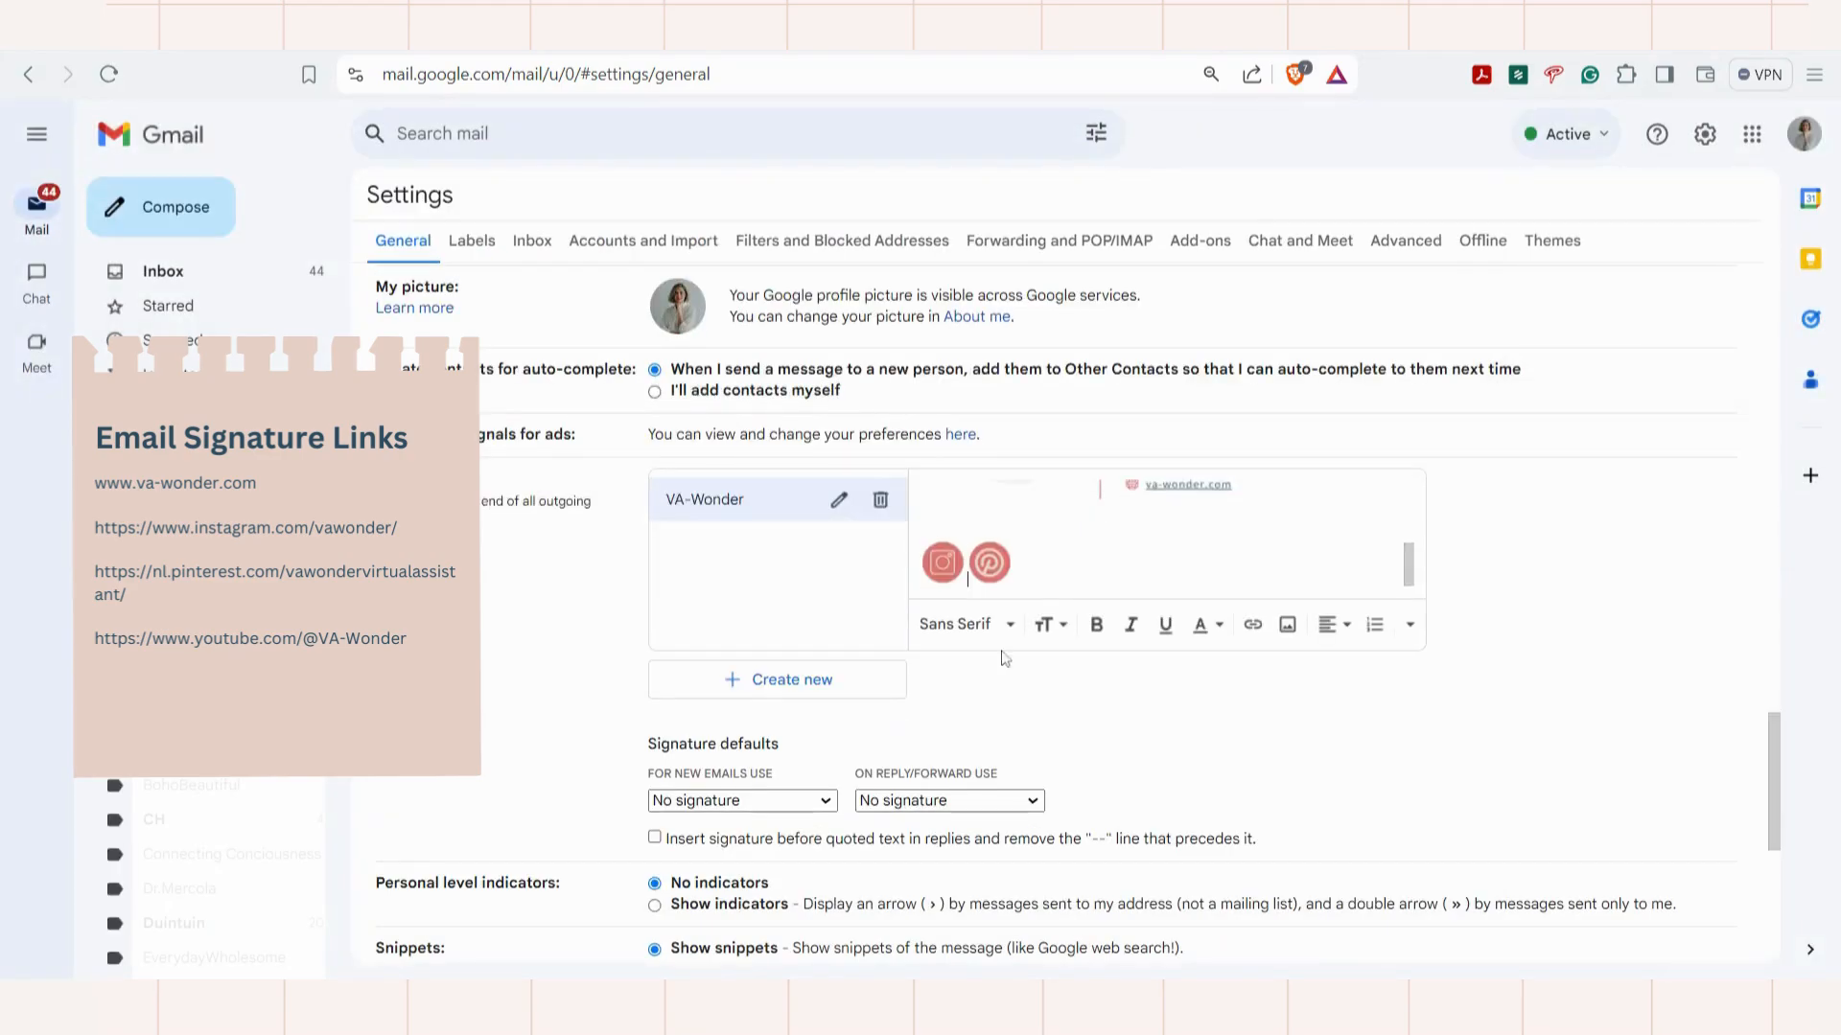
Upload the YouTube icon from the device and insert it after the Pinterest icon in the signature
click(1286, 625)
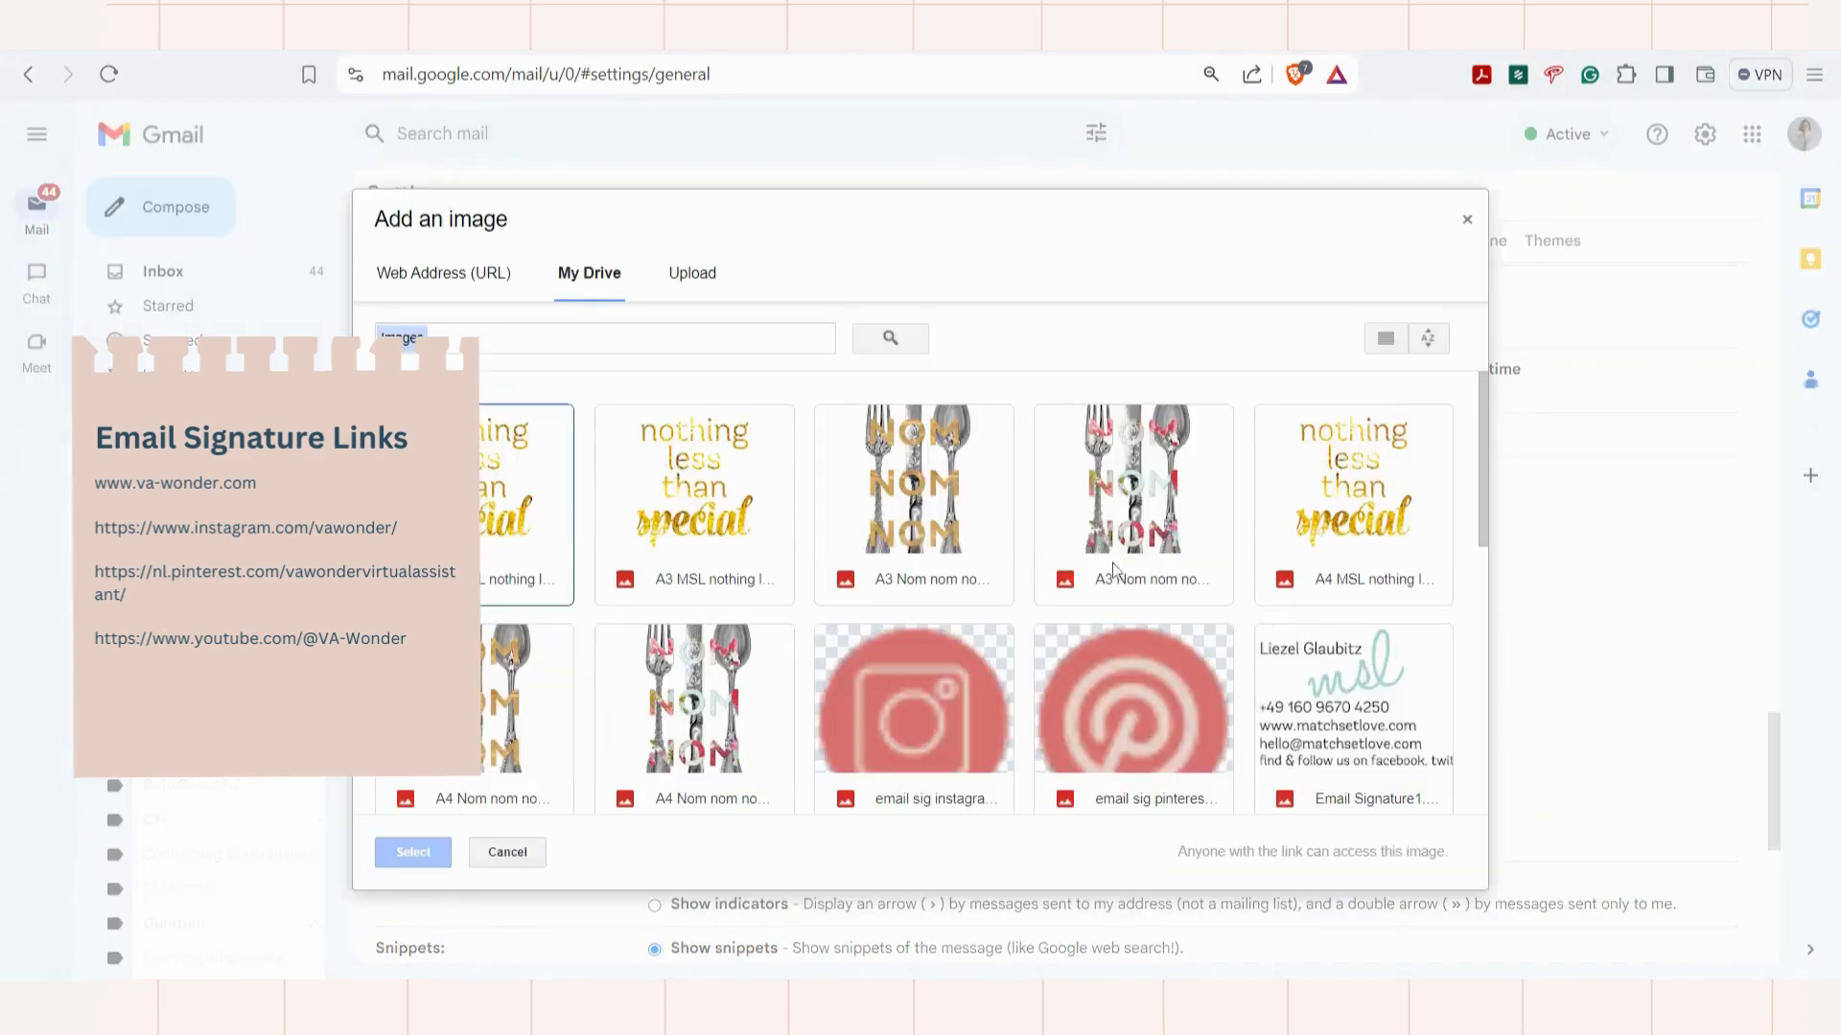
click(691, 274)
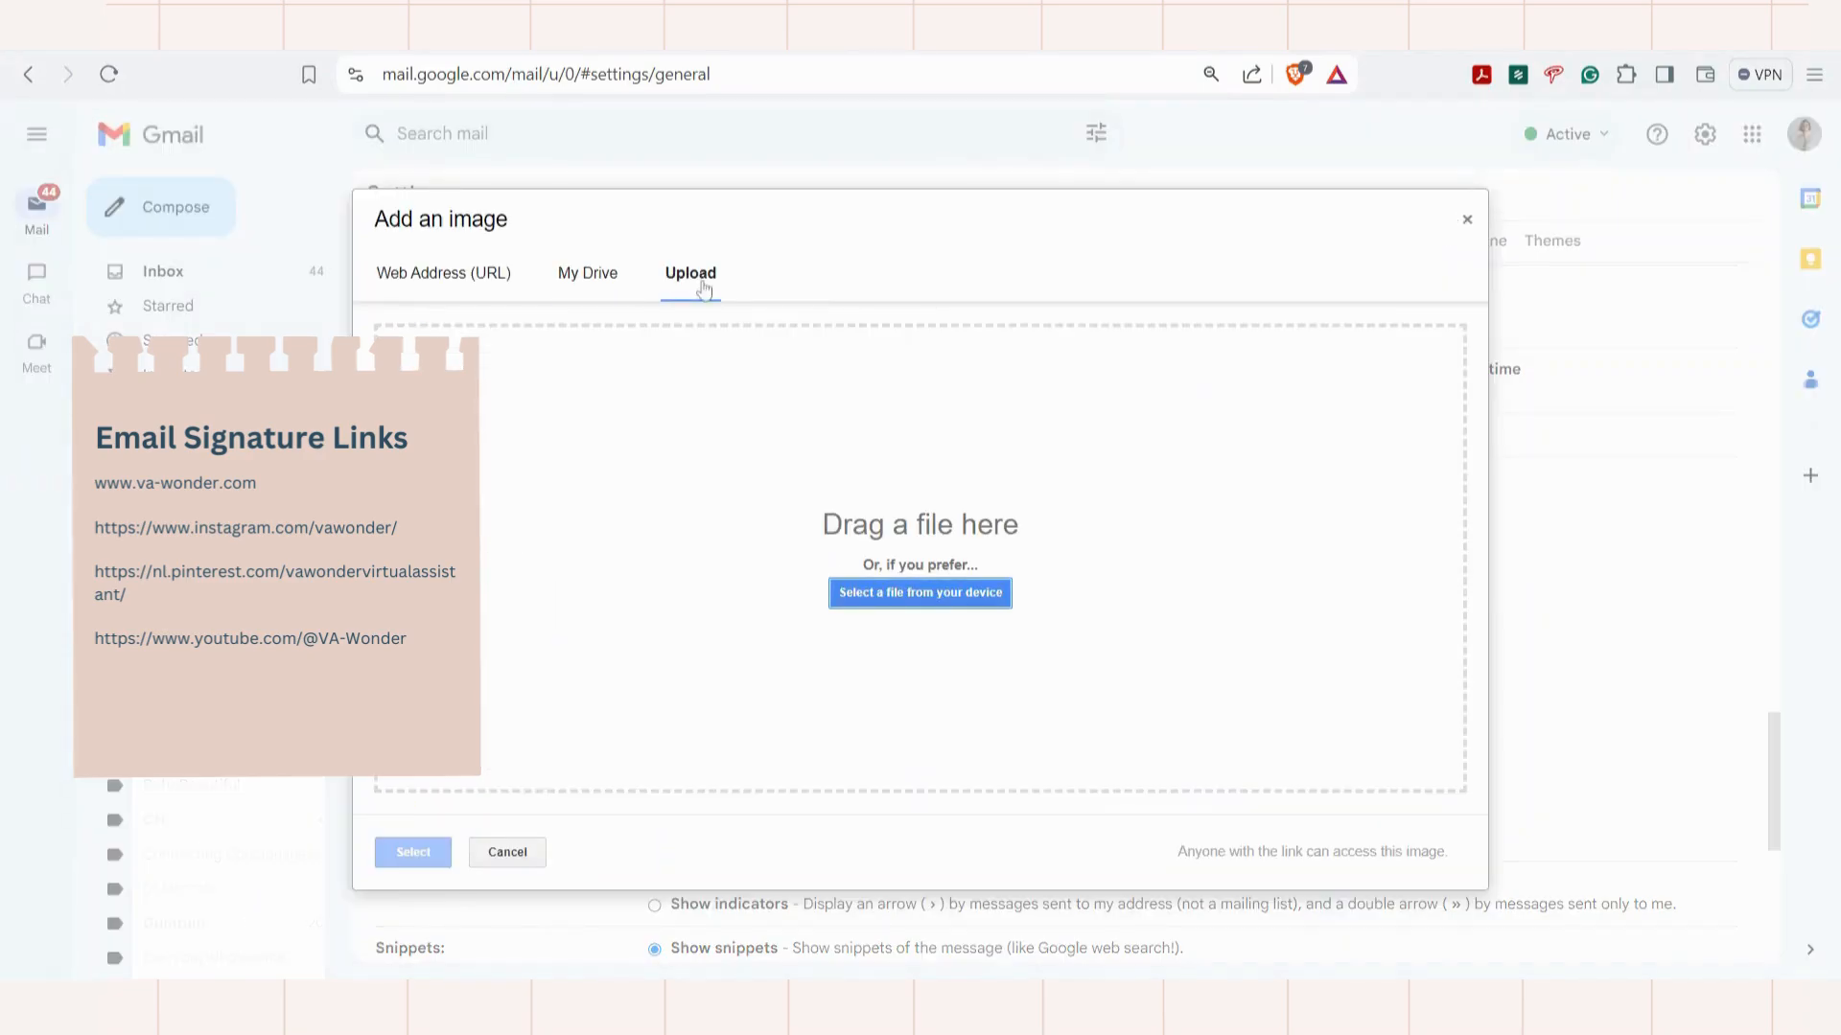
click(910, 597)
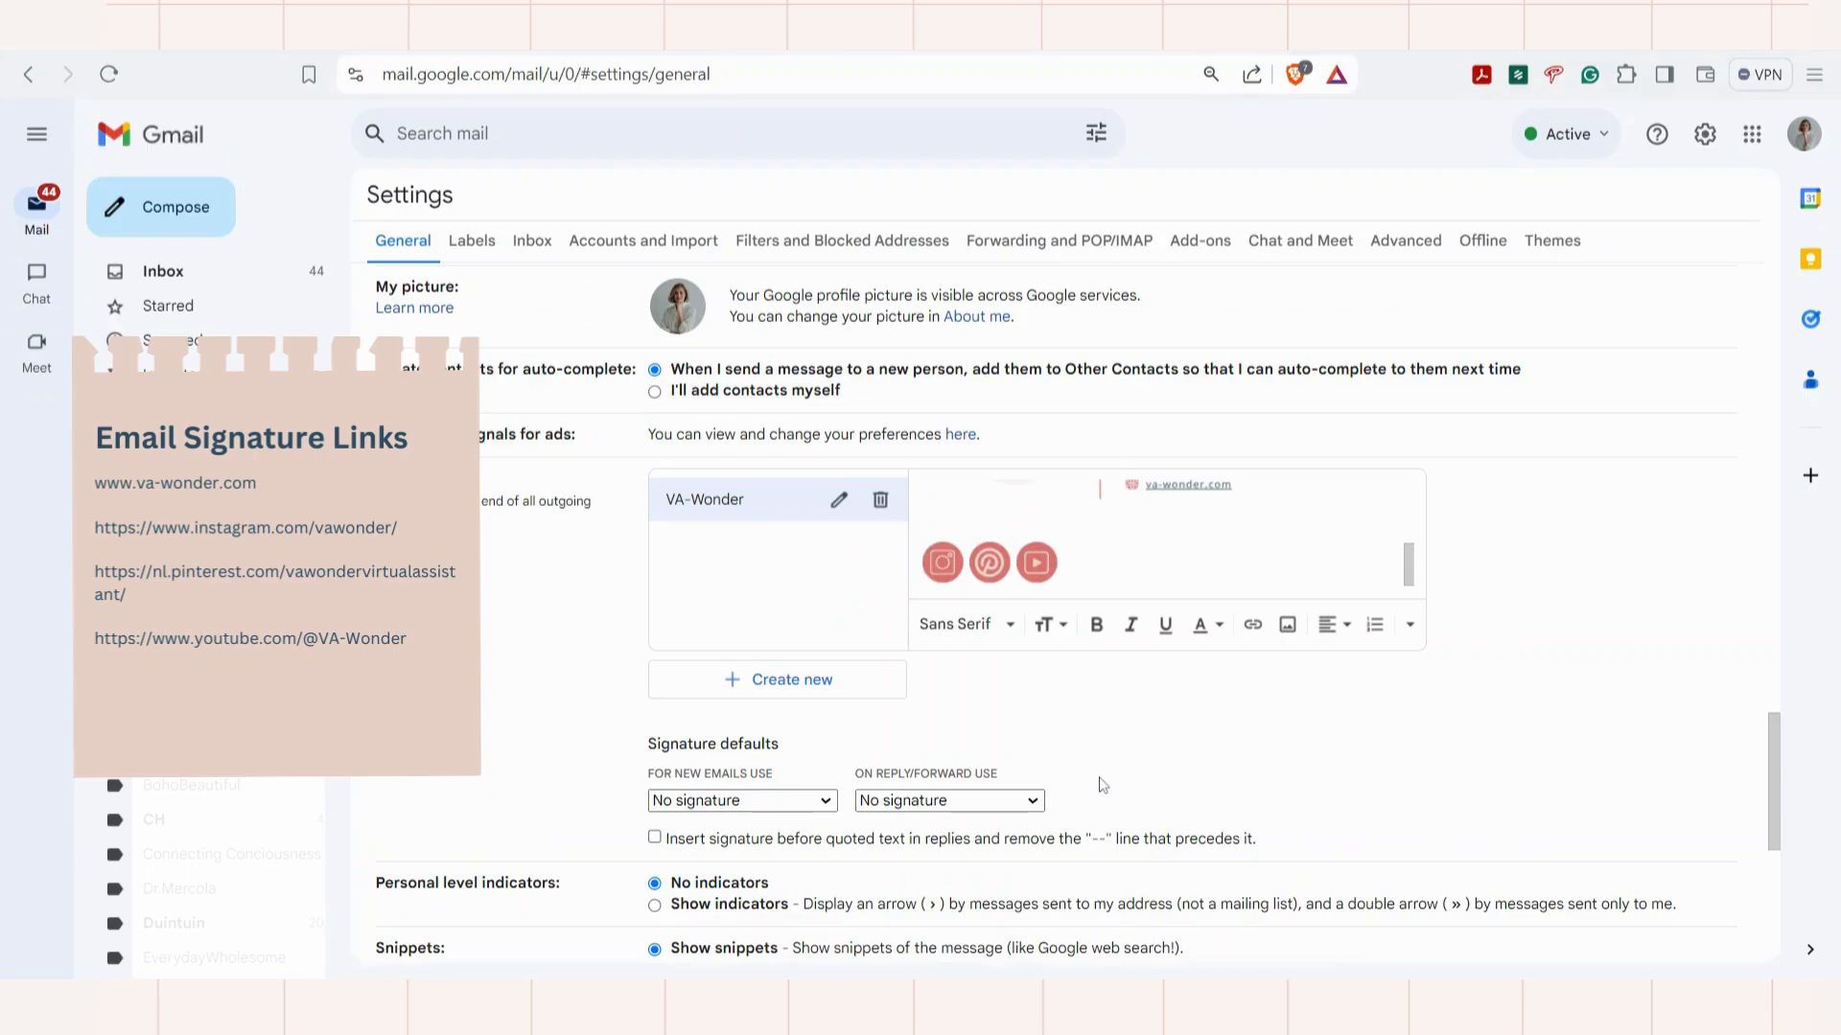
click(943, 564)
drag(966, 565, 924, 565)
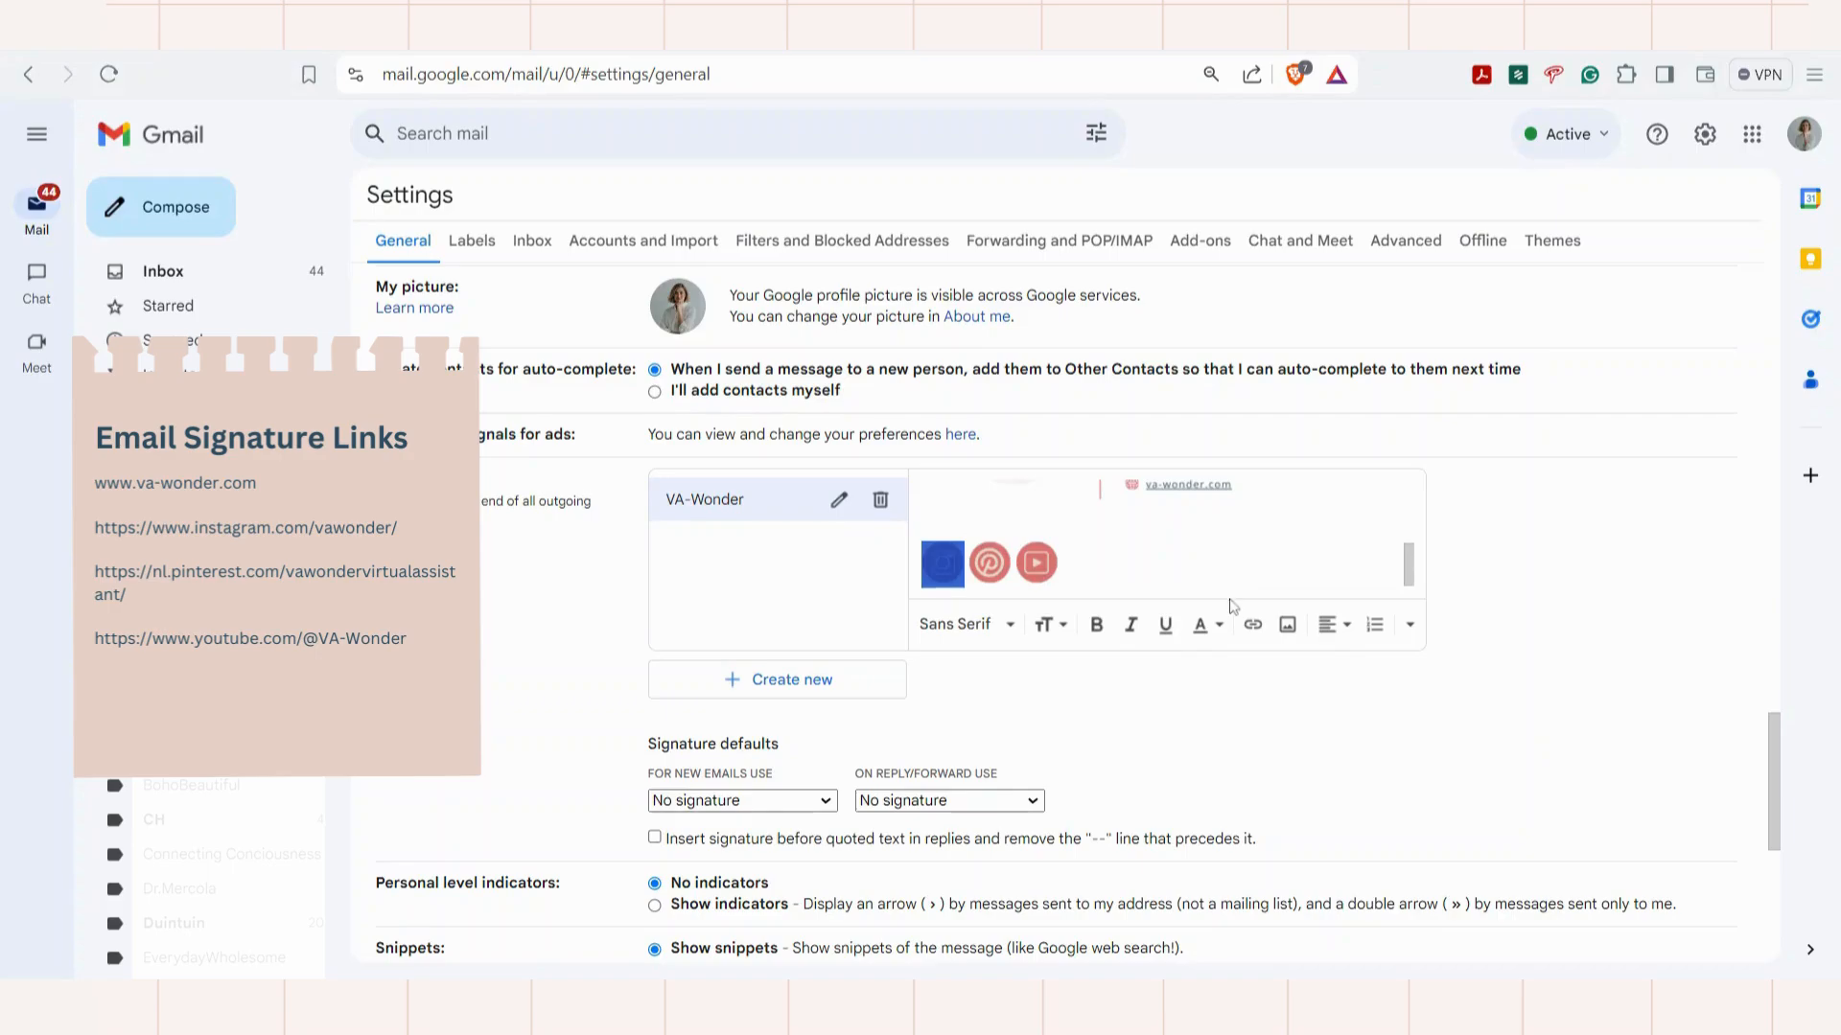
click(1253, 624)
text(https://www.instagram.com/vawonder/)
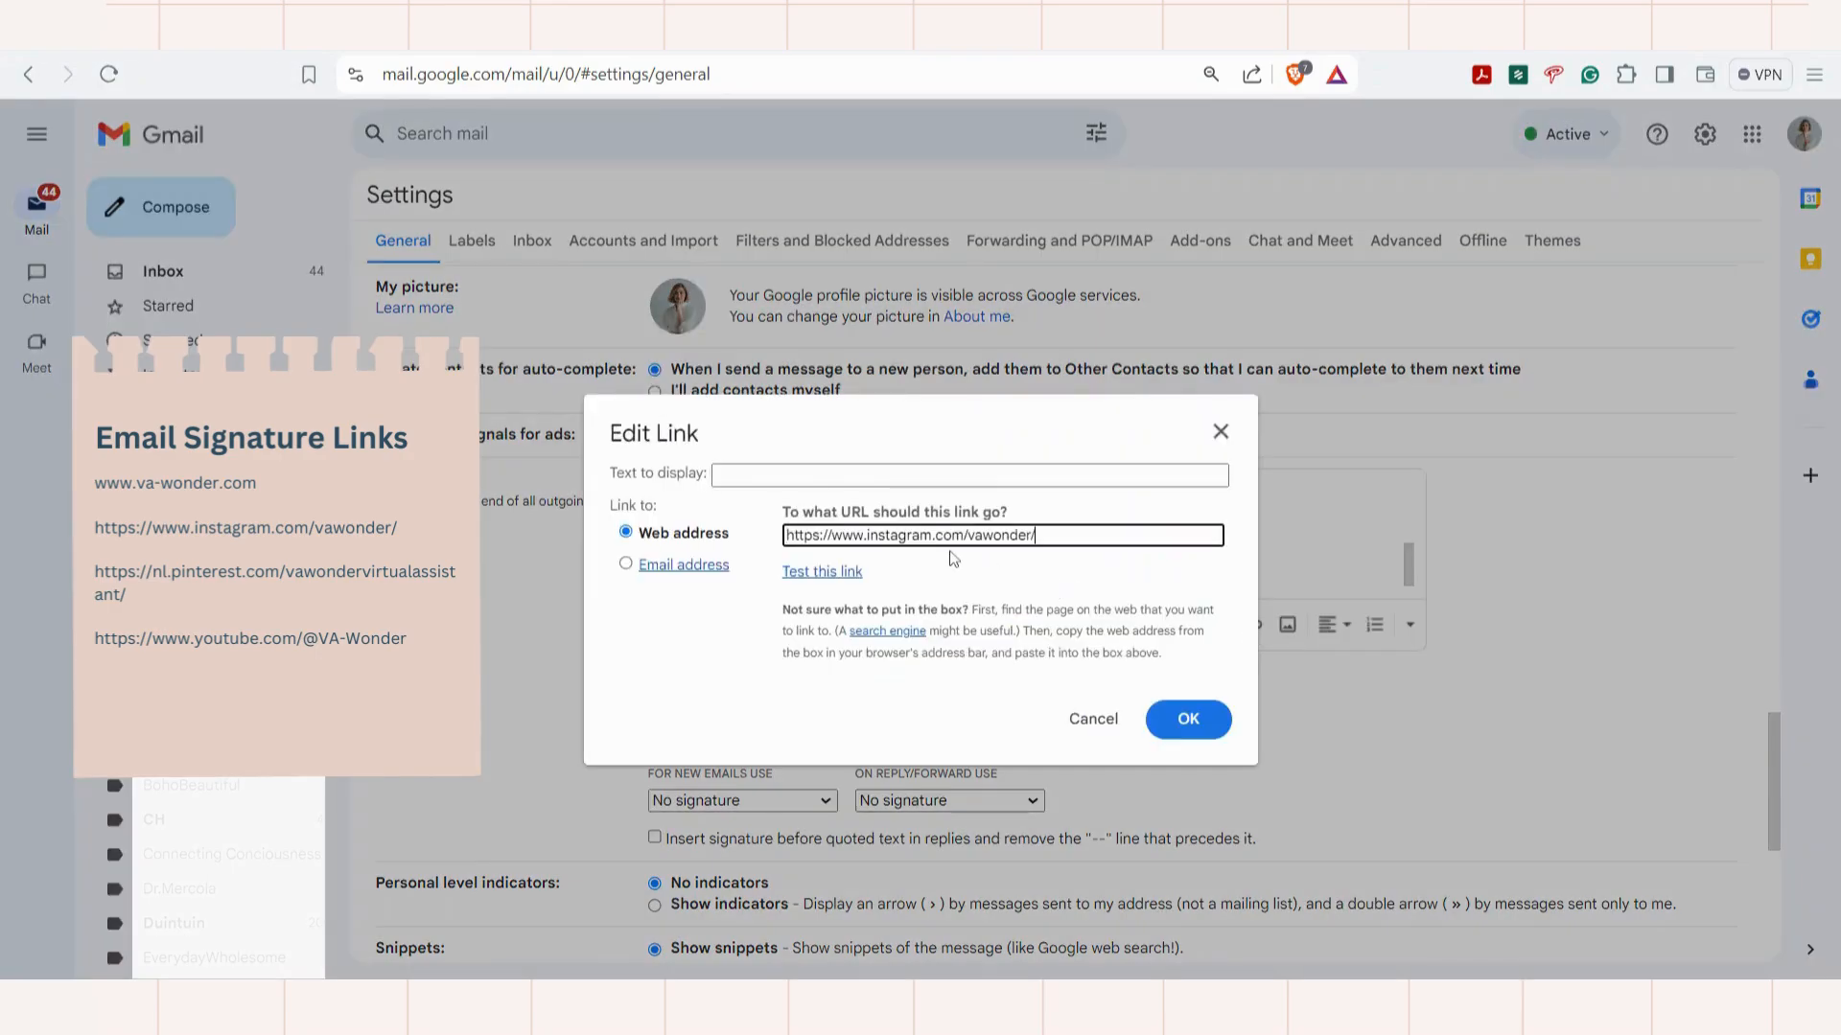
click(1187, 720)
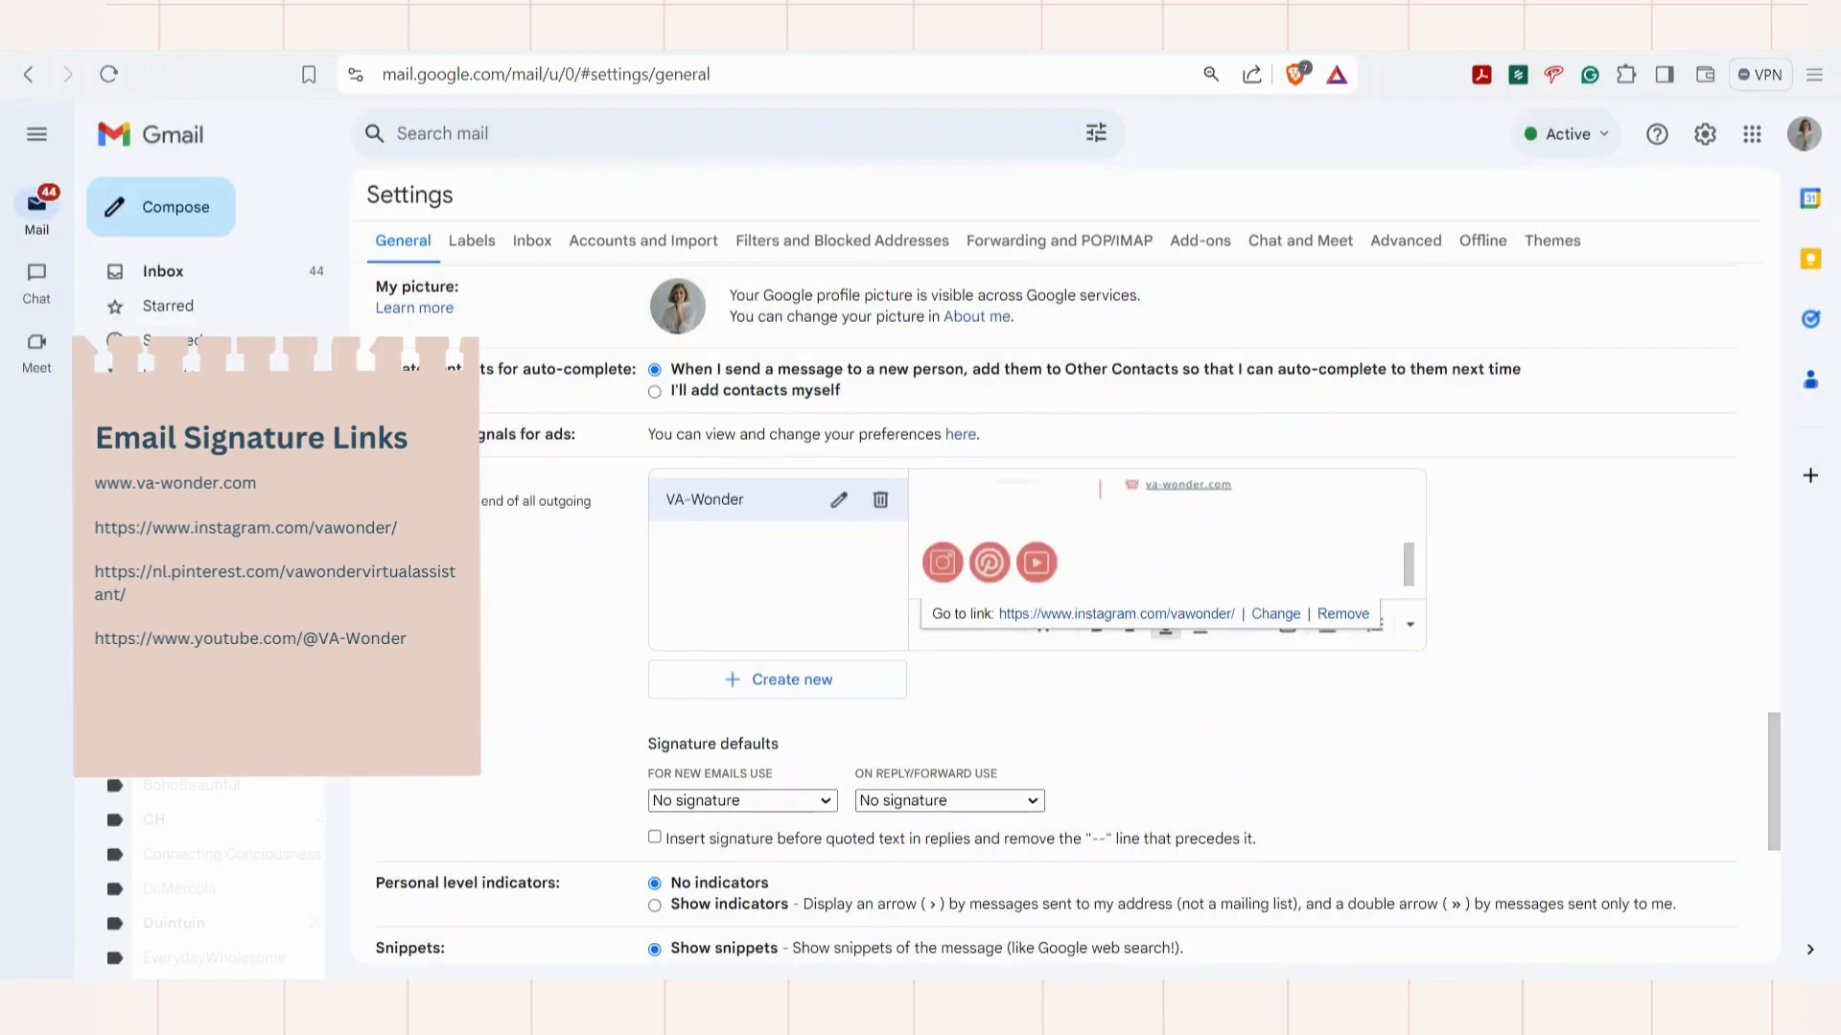
drag(966, 565, 1012, 566)
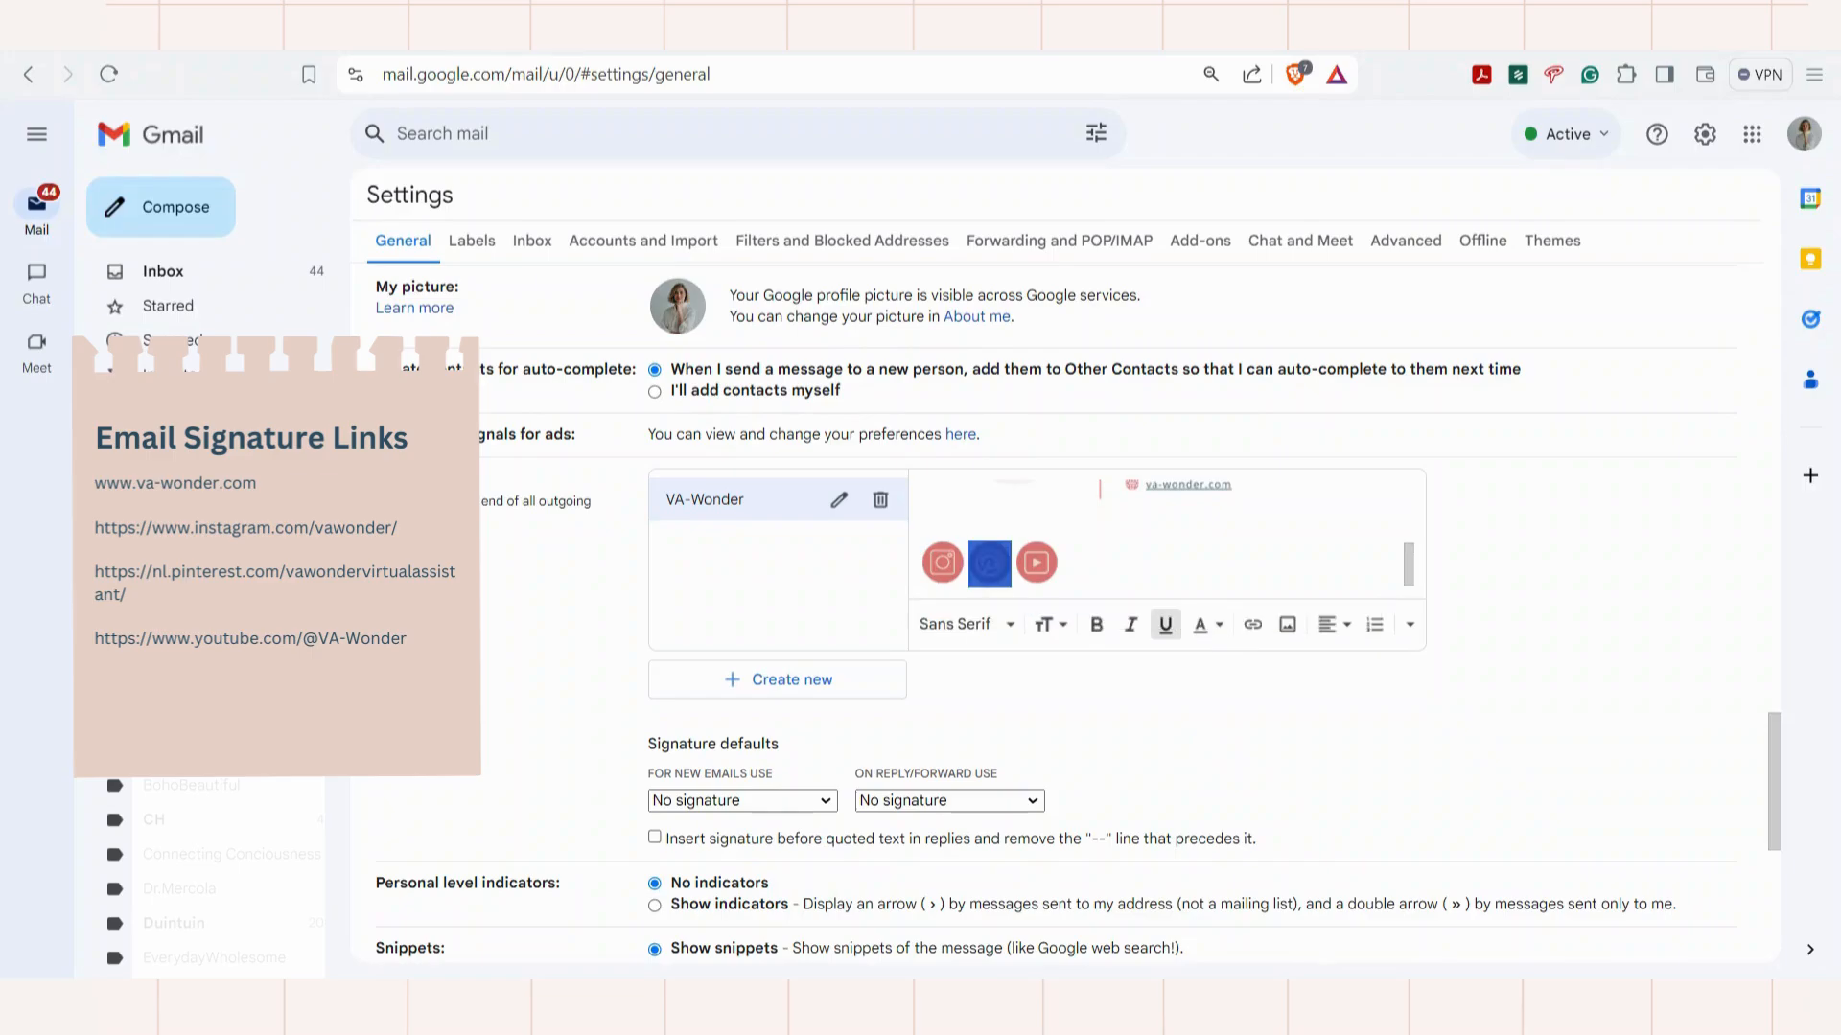
click(1255, 630)
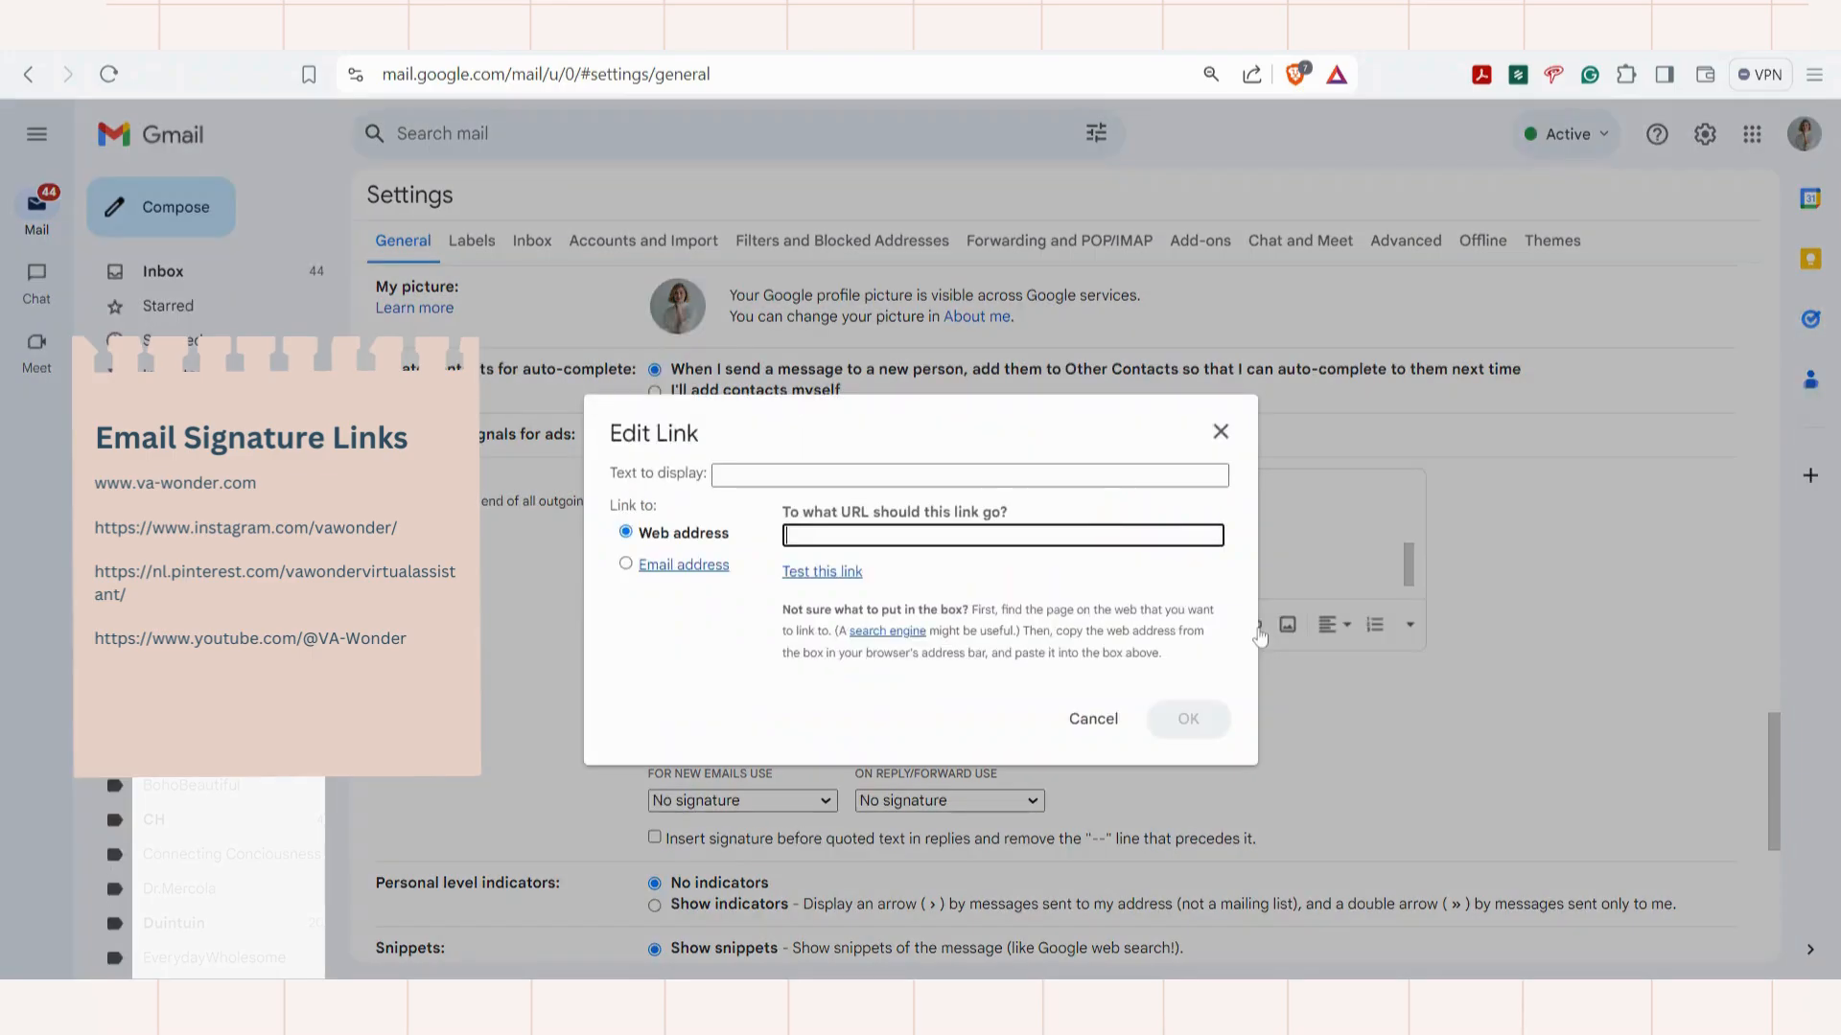
text(https://nl.pinterest.com/vawondervirtualassistant/)
click(1189, 719)
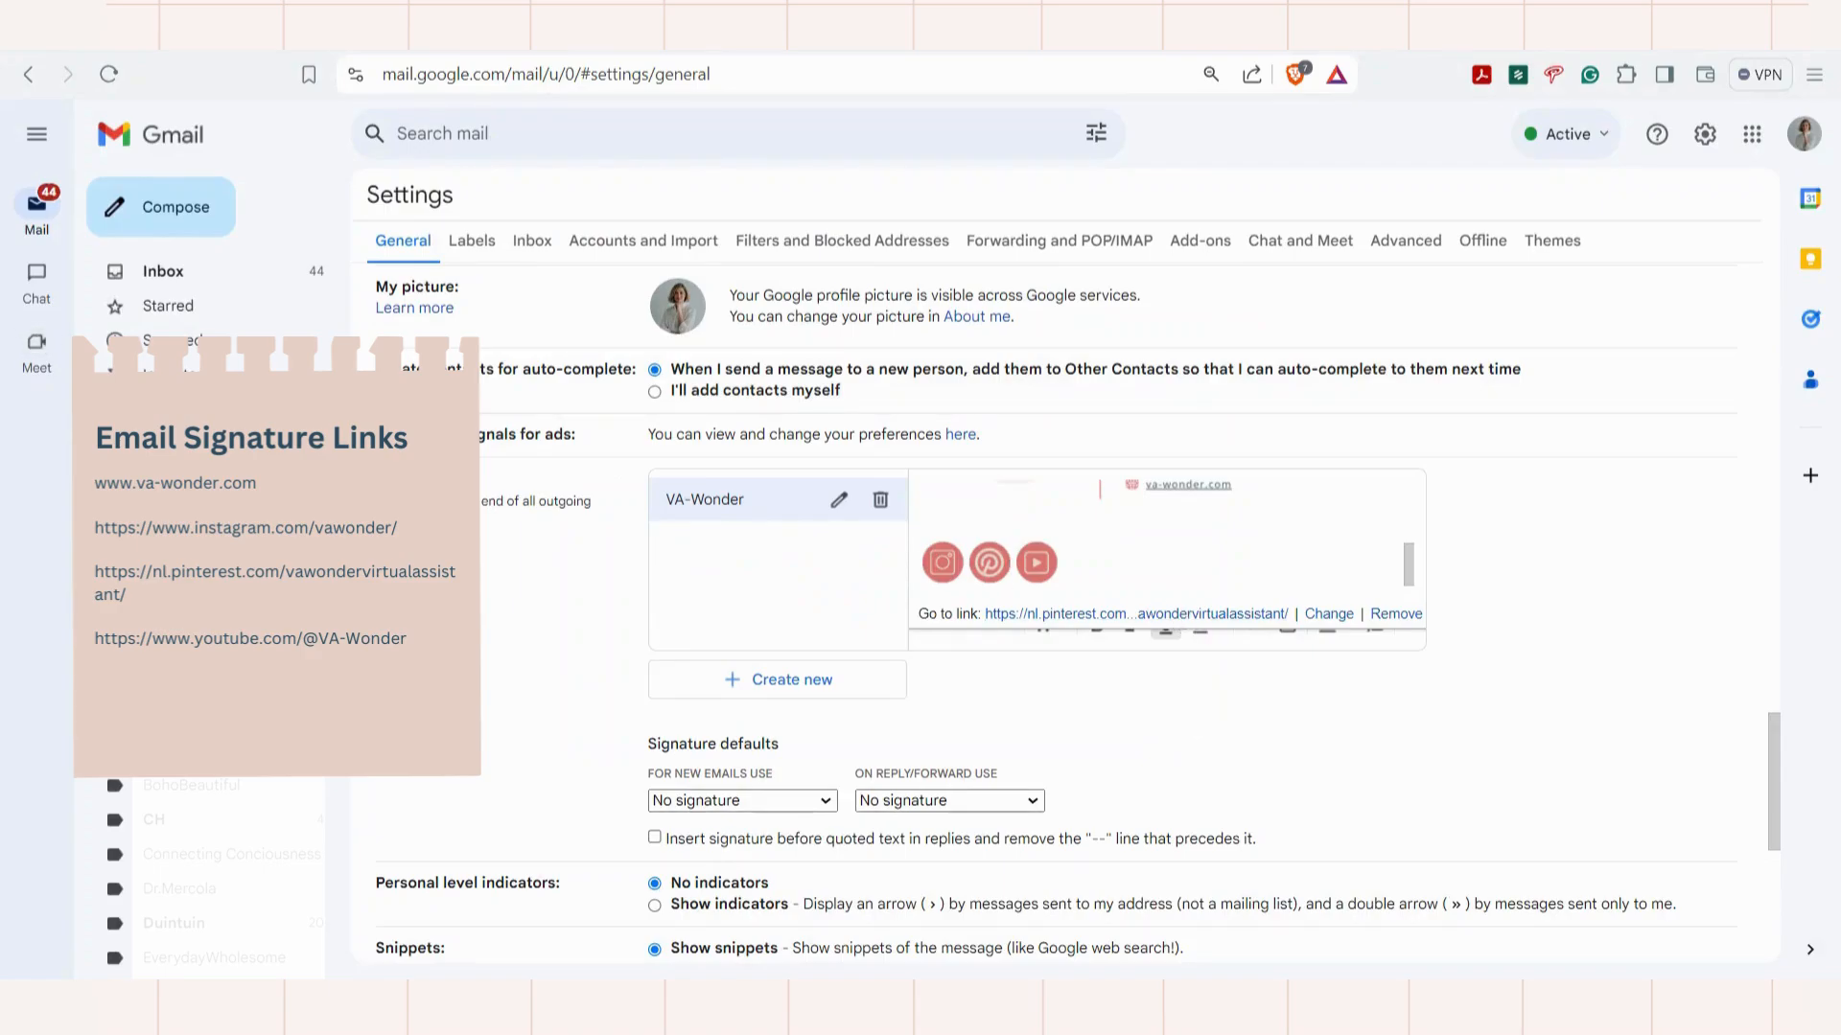
drag(1064, 566, 1018, 565)
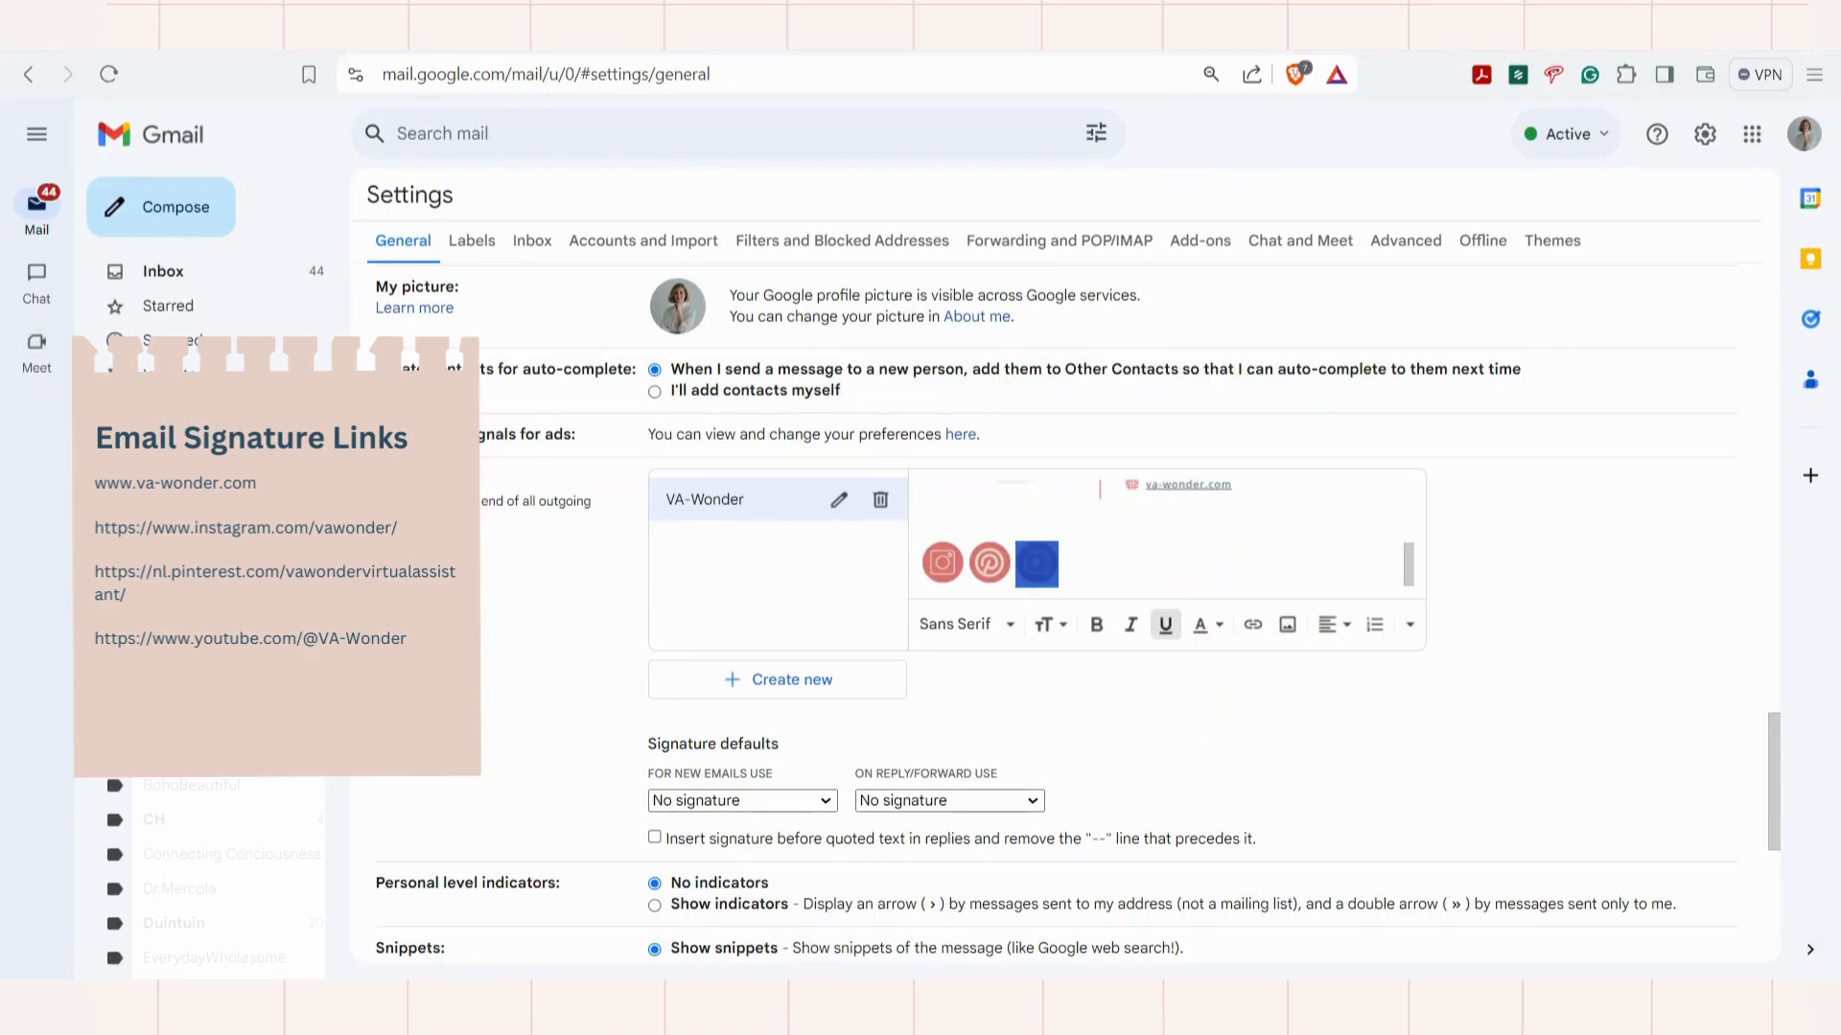
click(1252, 624)
text(https://www.youtube.com/@VA-Wonder)
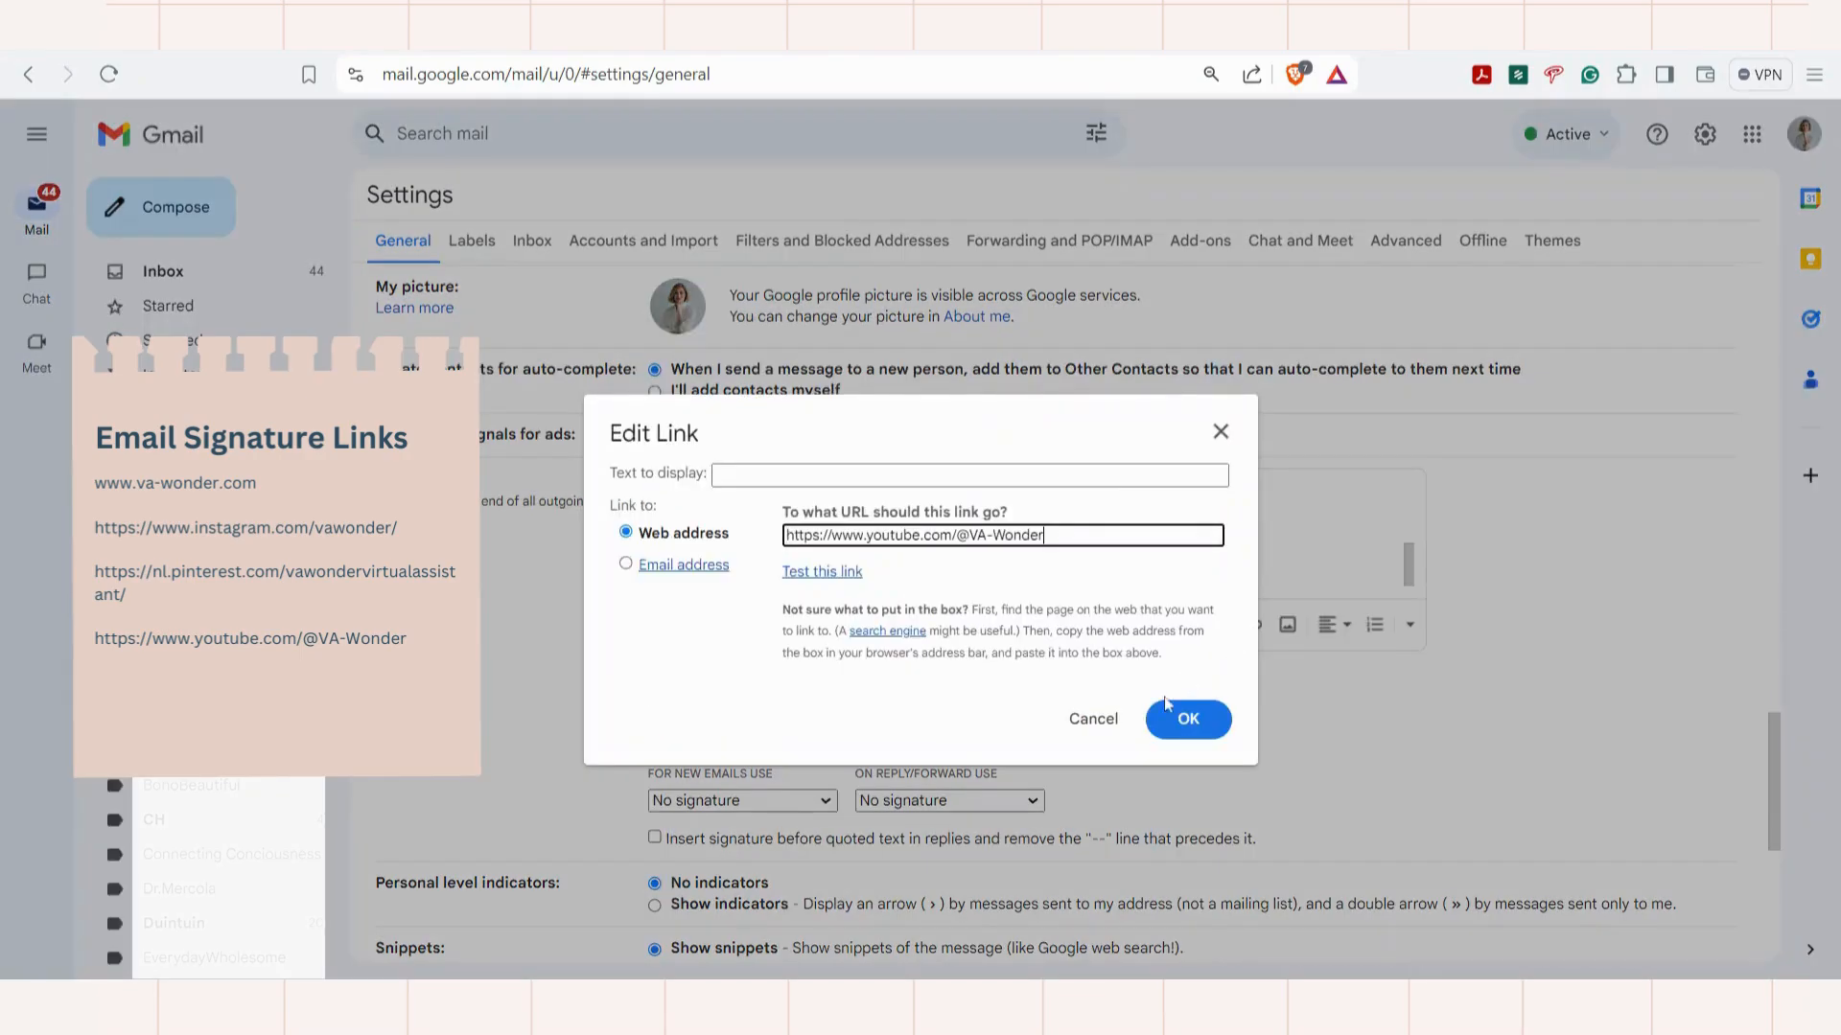
click(1209, 720)
Review the whole signature, from the banner image down to the row of social media icons
scroll(1180, 541, up, 3)
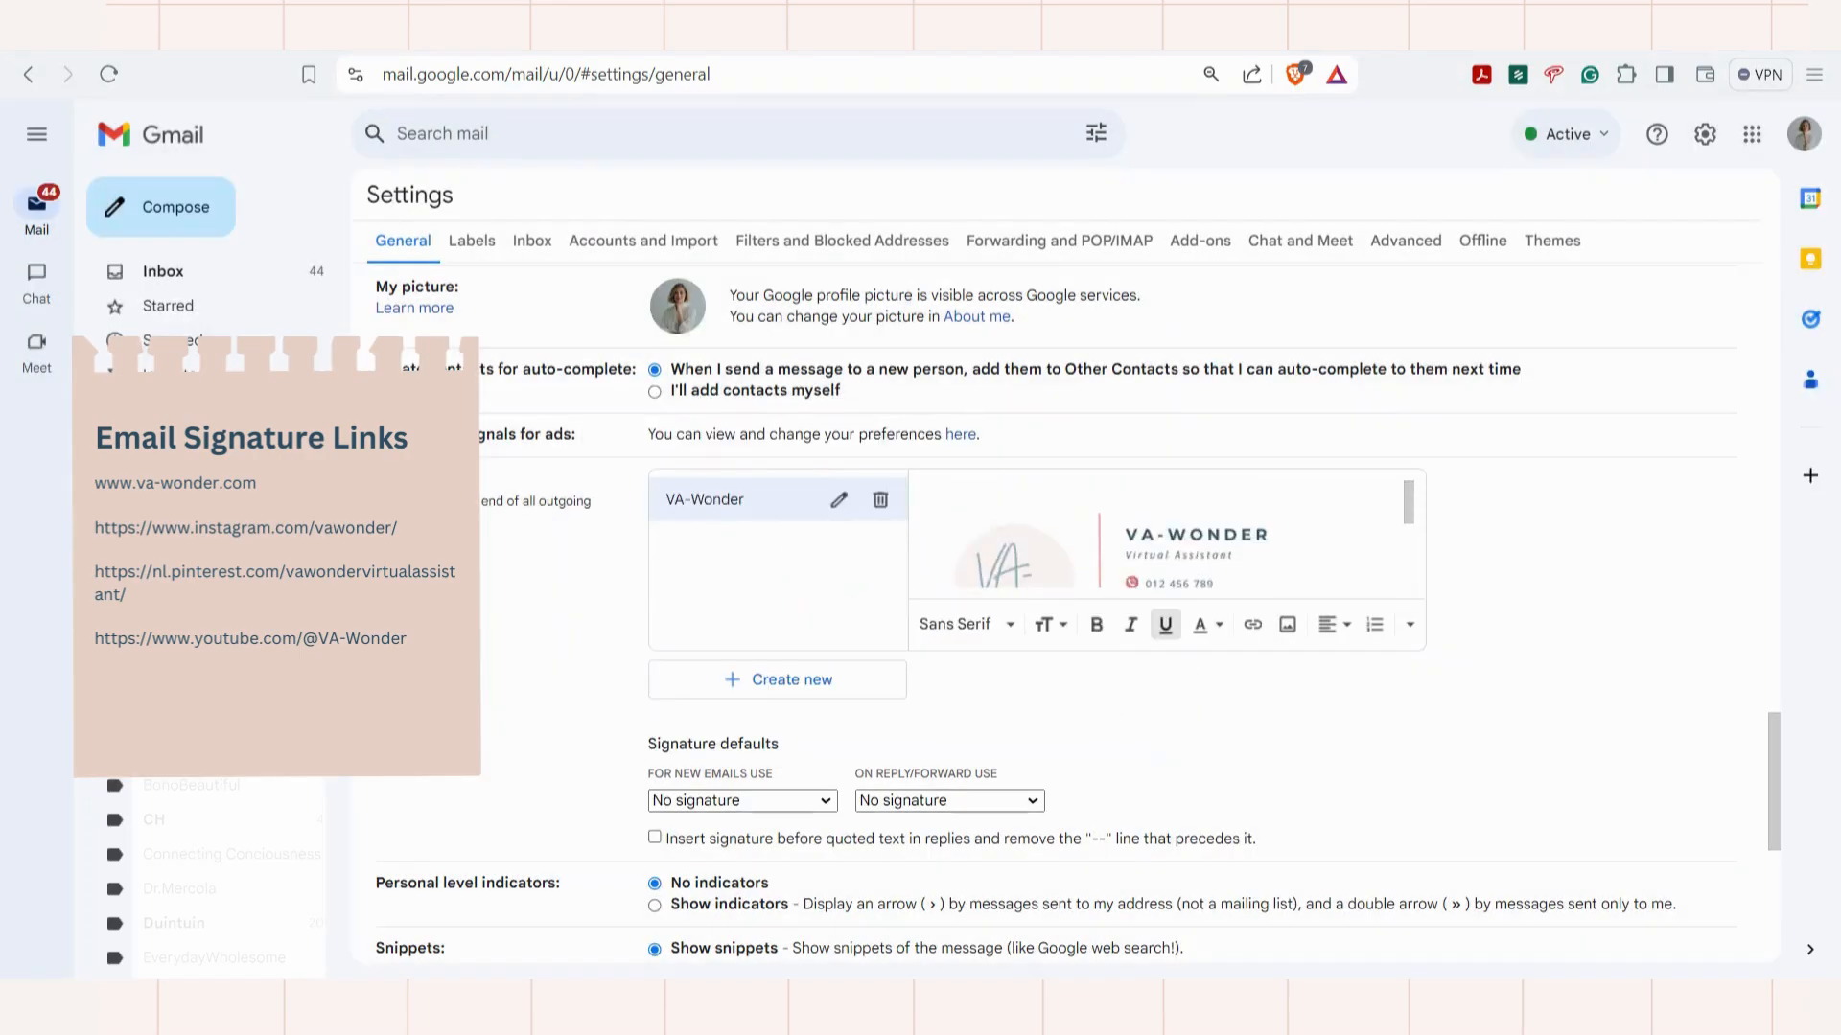
scroll(1165, 536, down, 2)
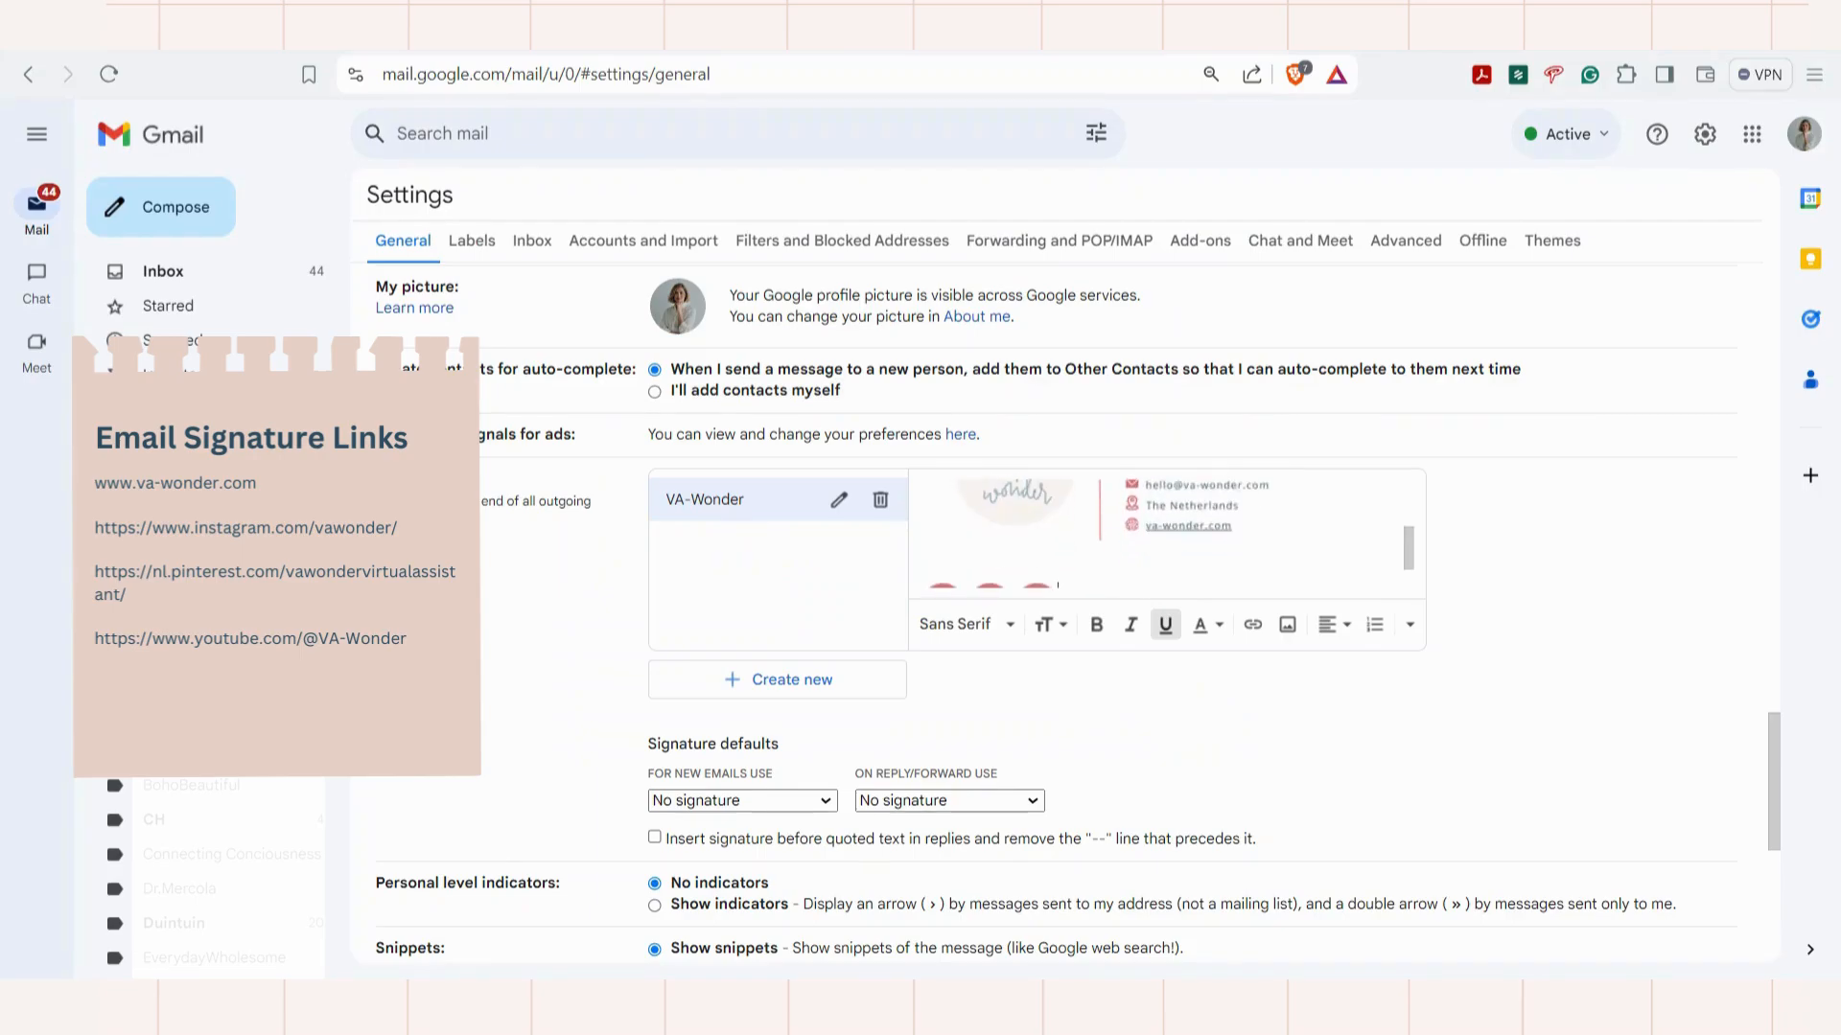
scroll(1165, 537, up, 2)
scroll(1165, 537, down, 2)
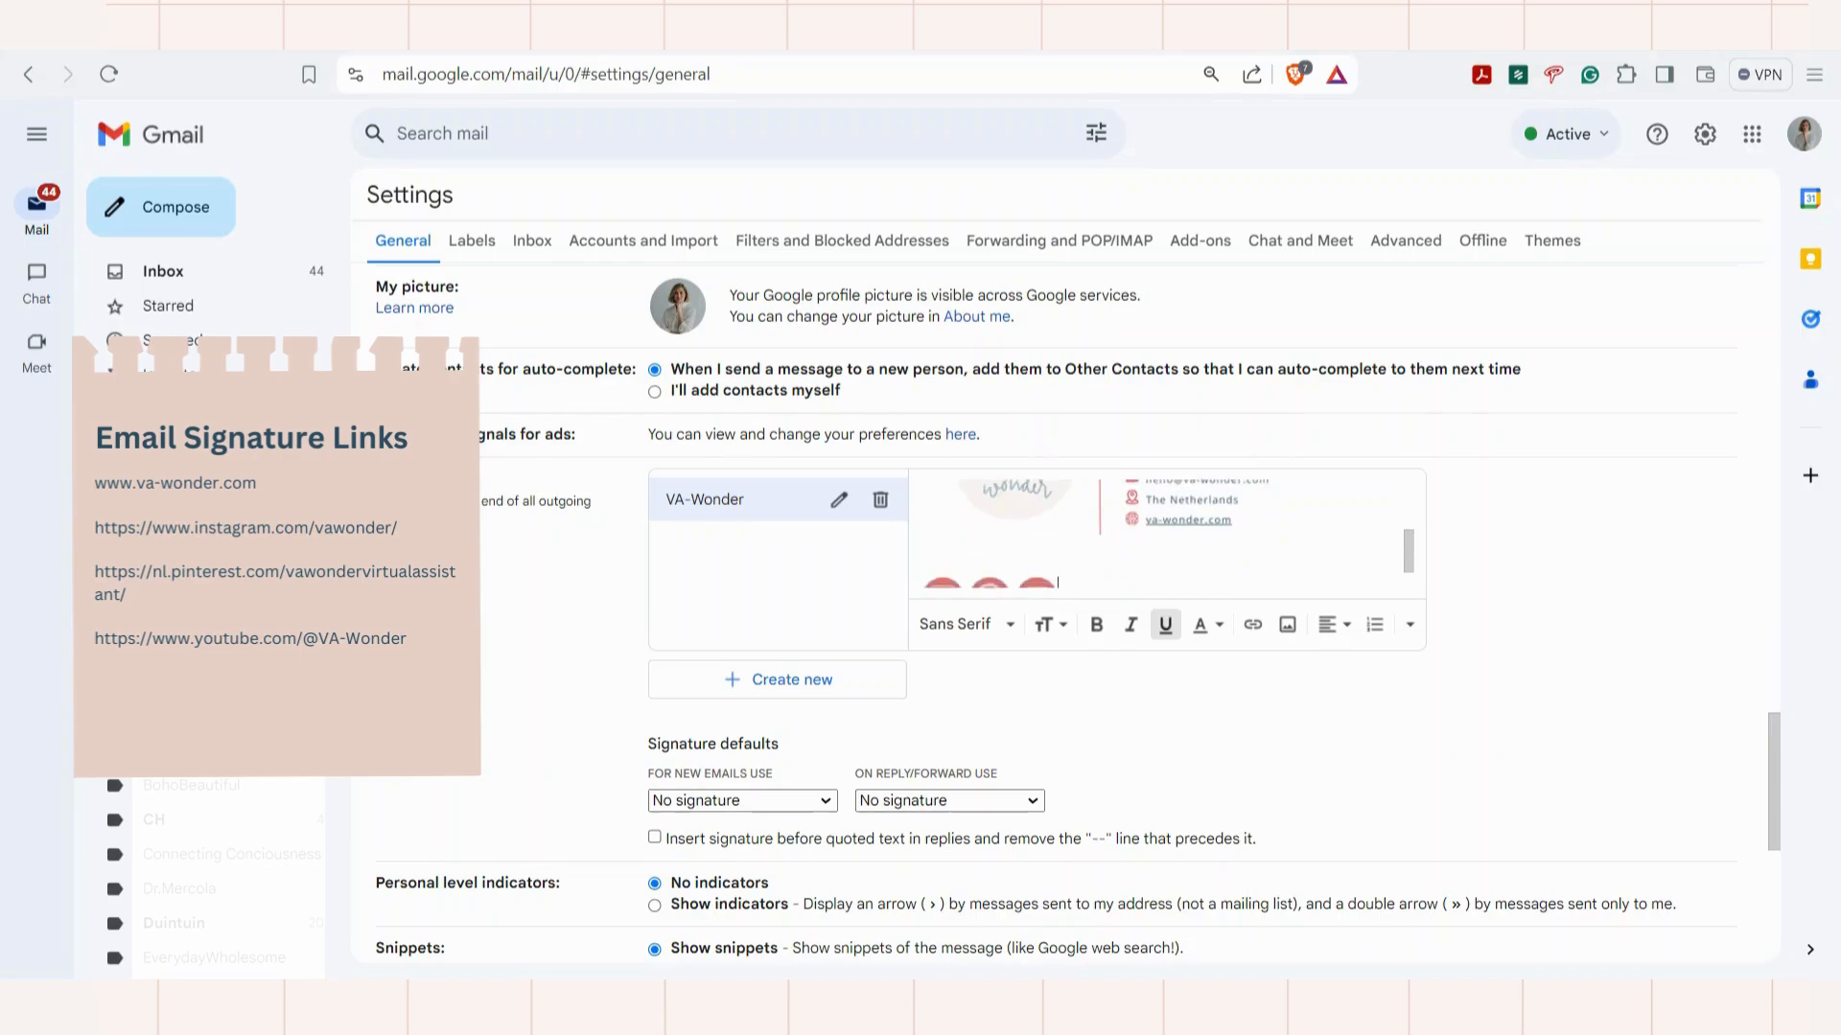
scroll(1164, 532, down, 1)
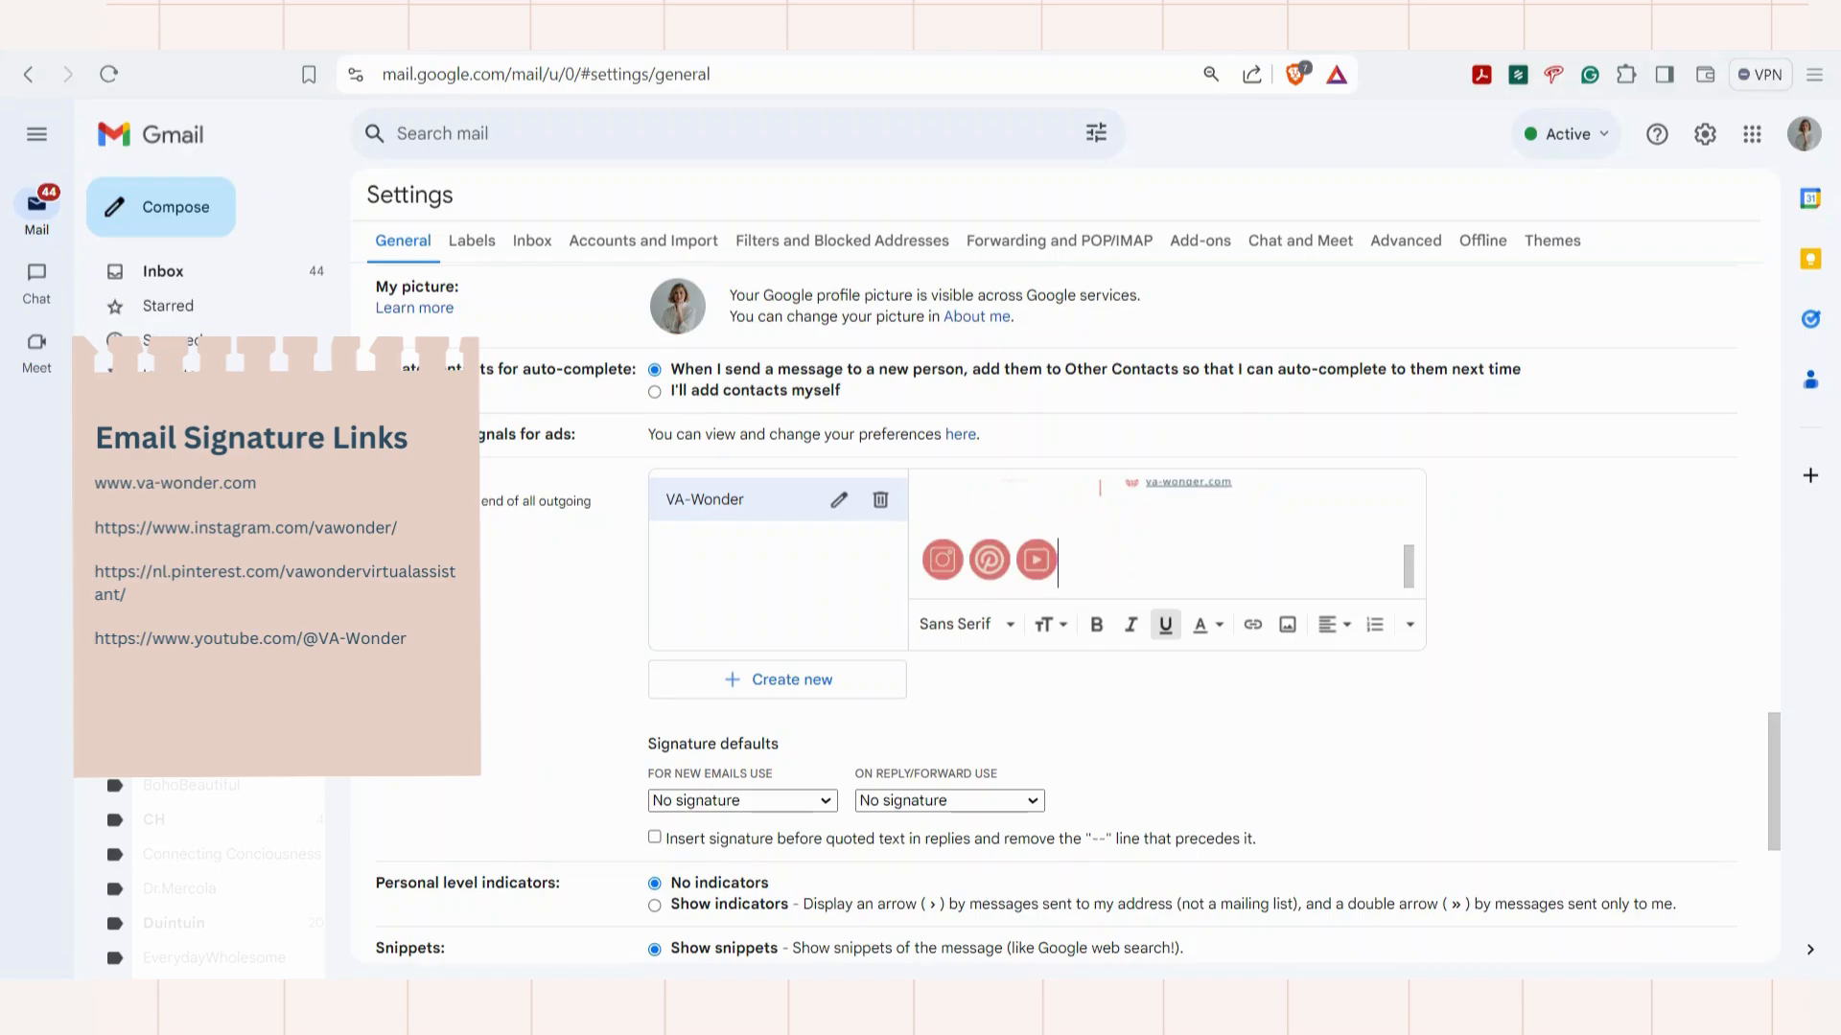
scroll(1036, 720, down, 1)
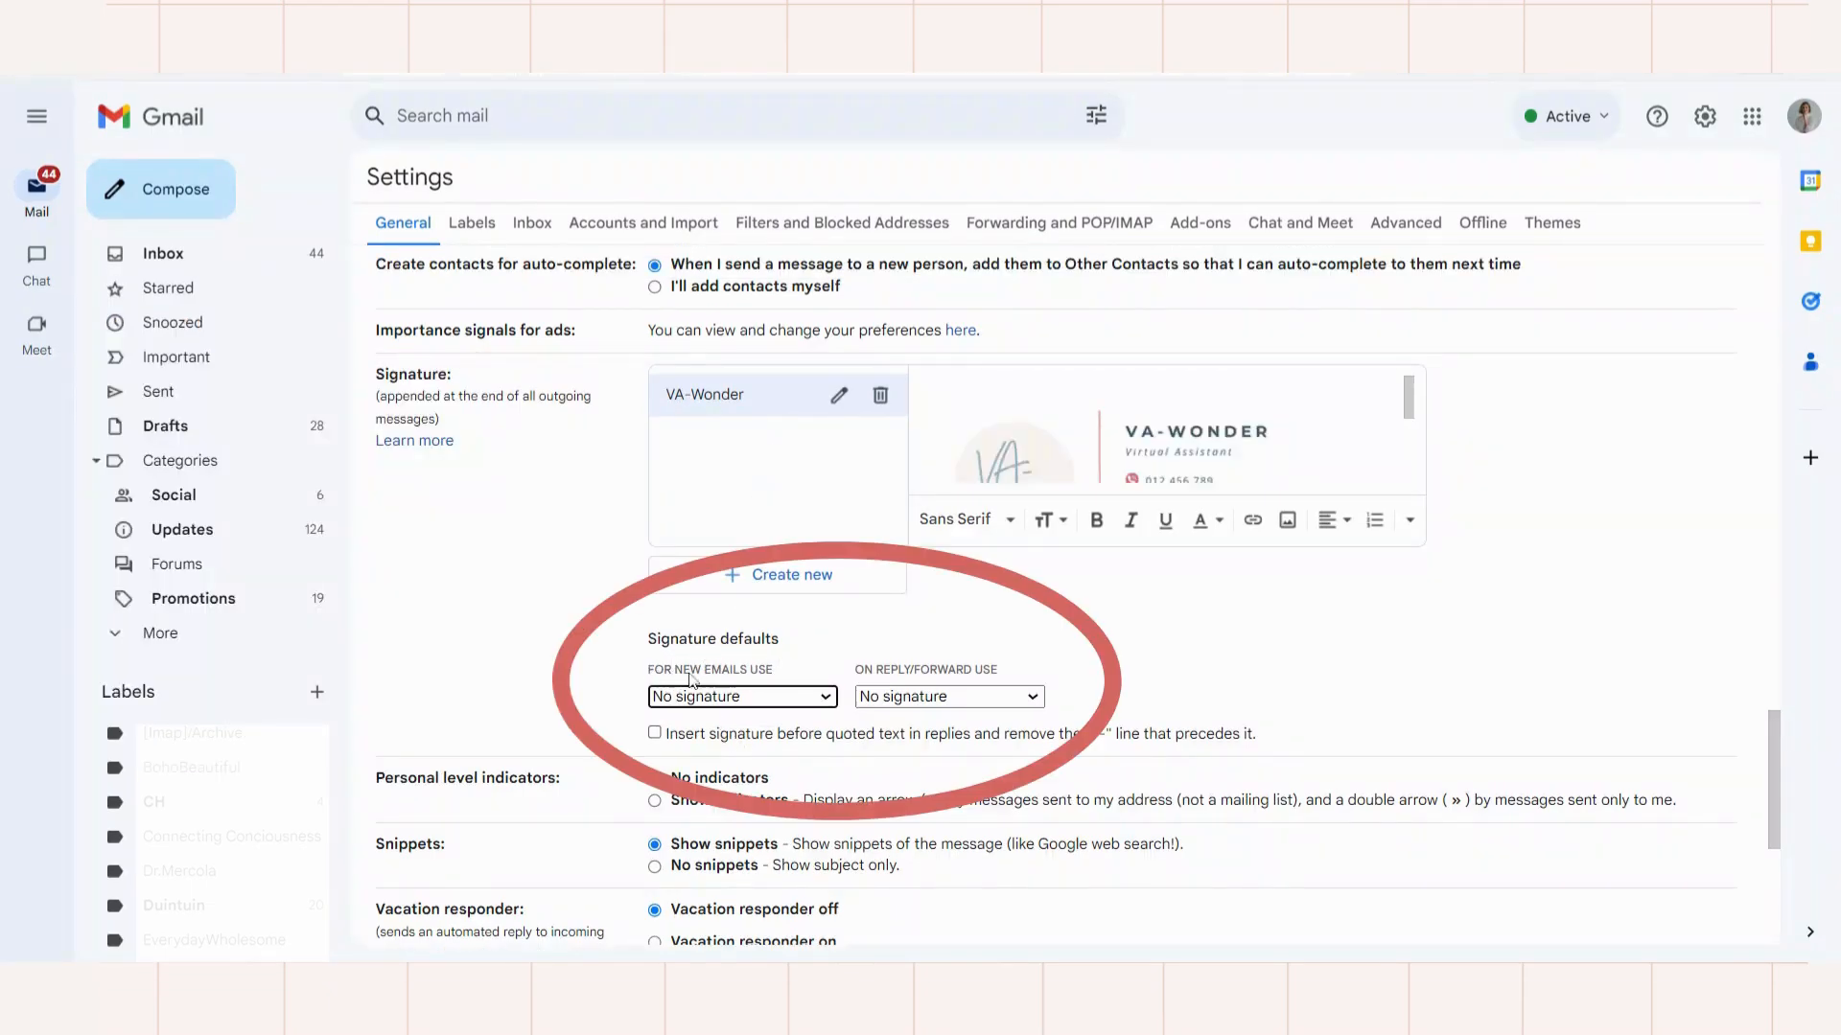
Set VA-Wonder as the default signature for new emails and for replies and forwards, and save the settings
click(738, 705)
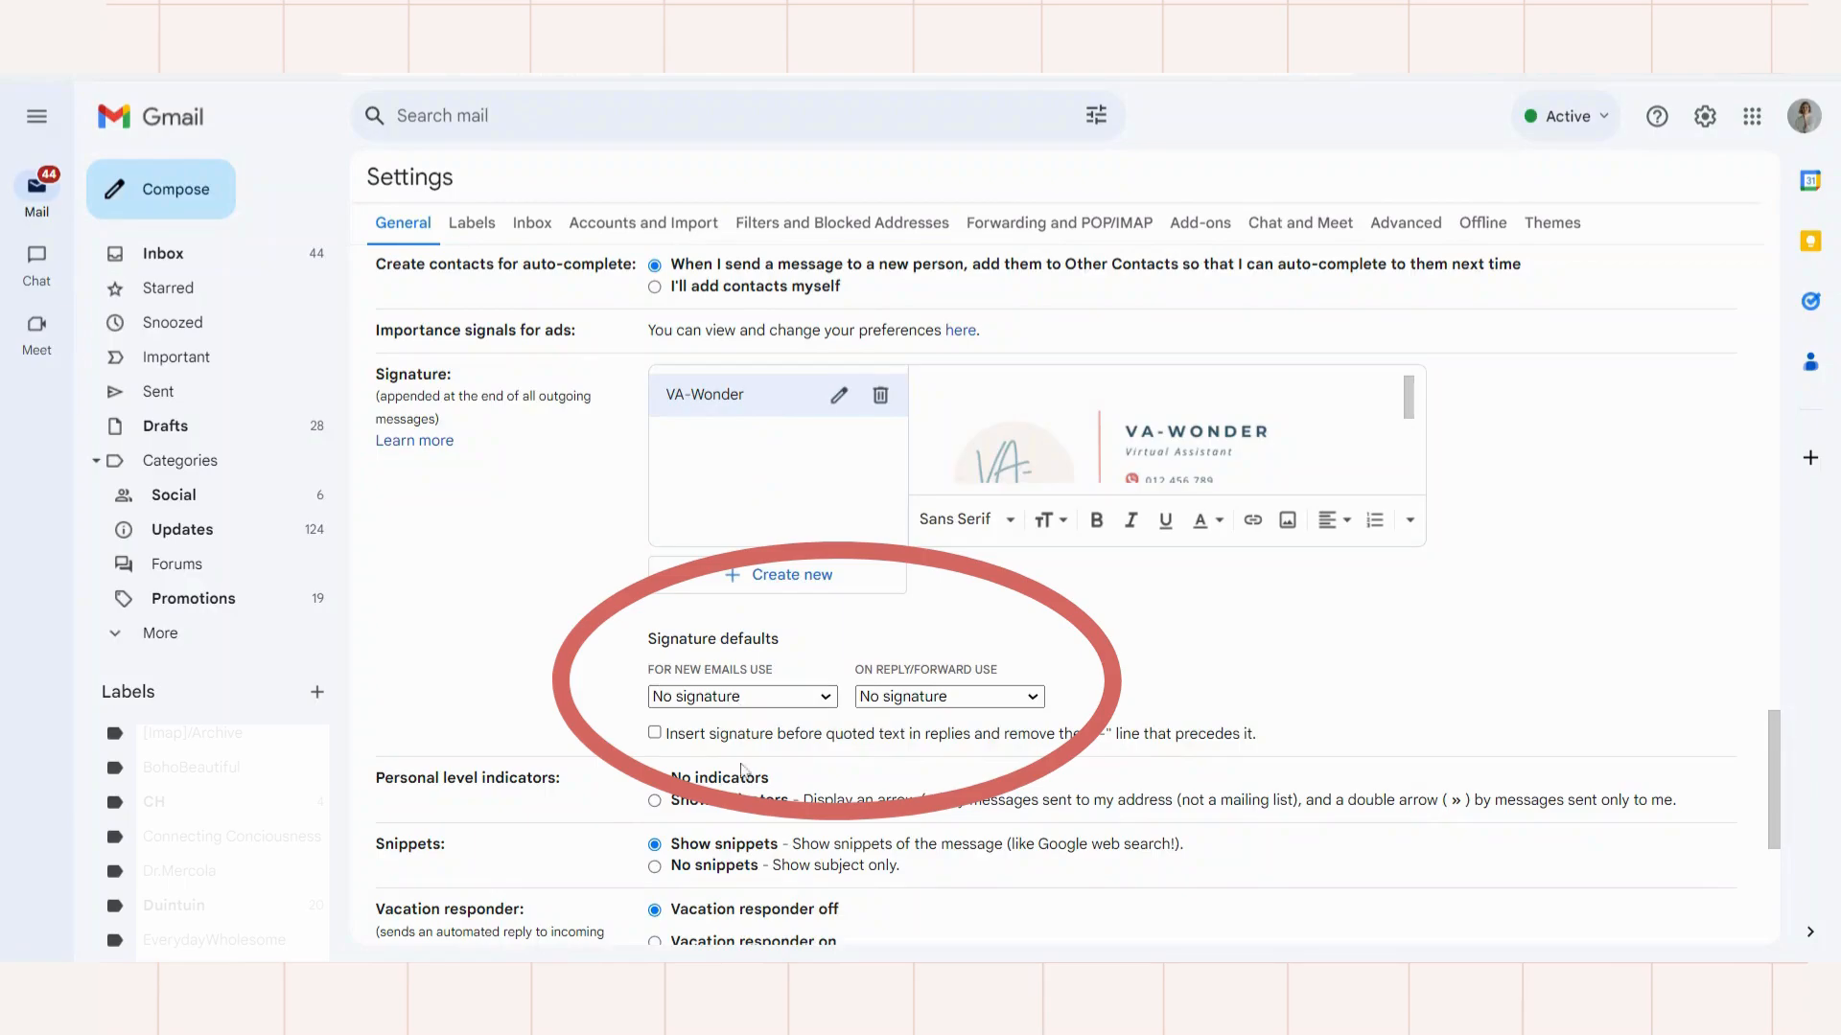
click(745, 752)
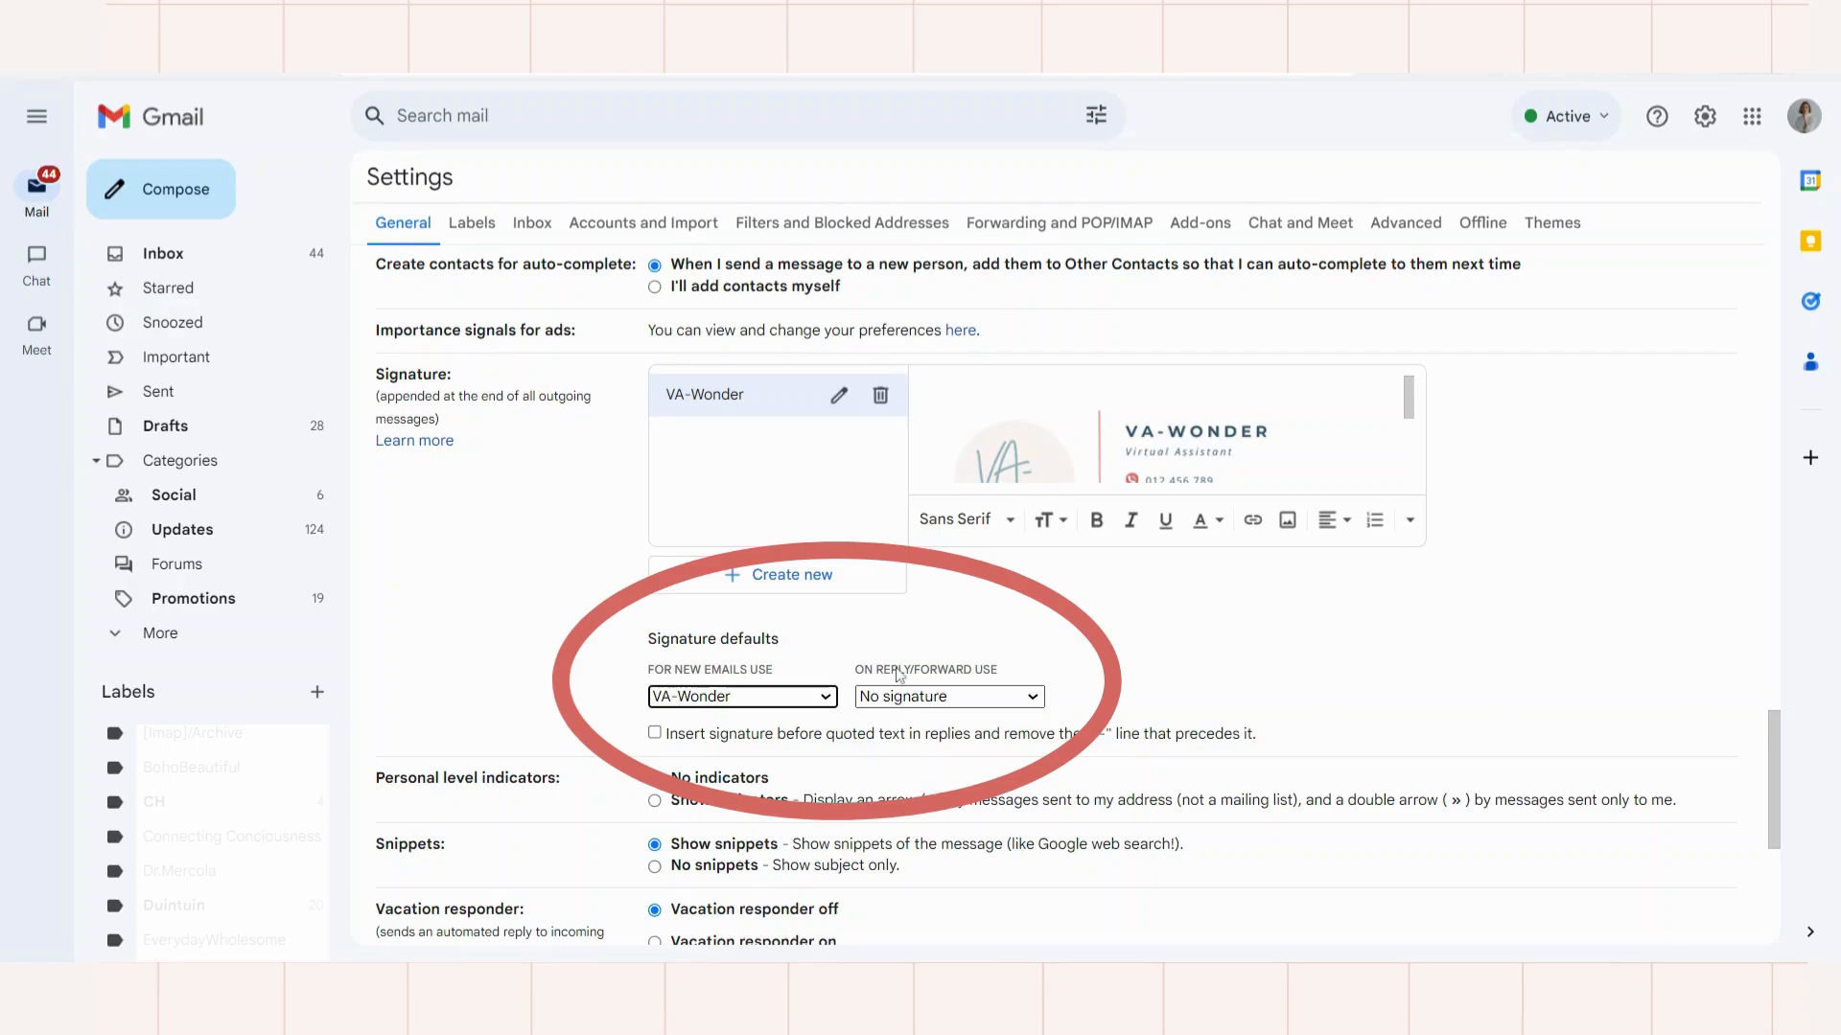
click(904, 700)
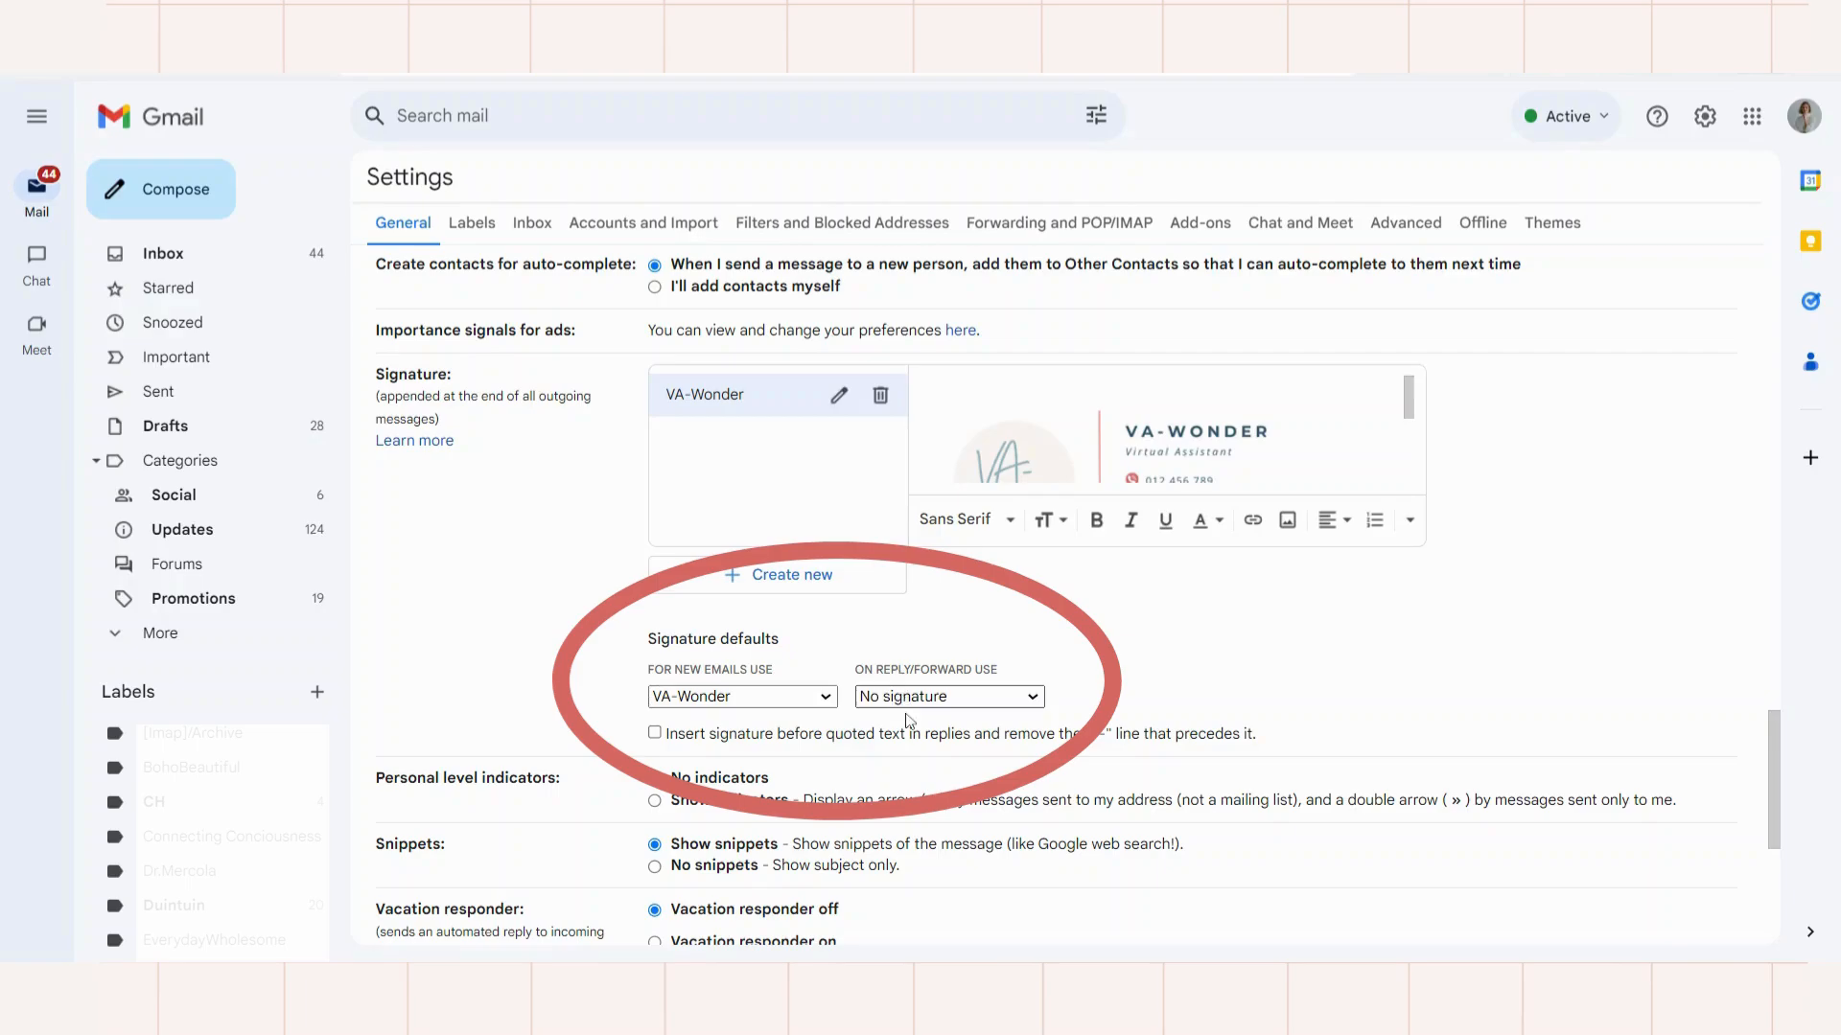
click(909, 721)
scroll(918, 751, down, 5)
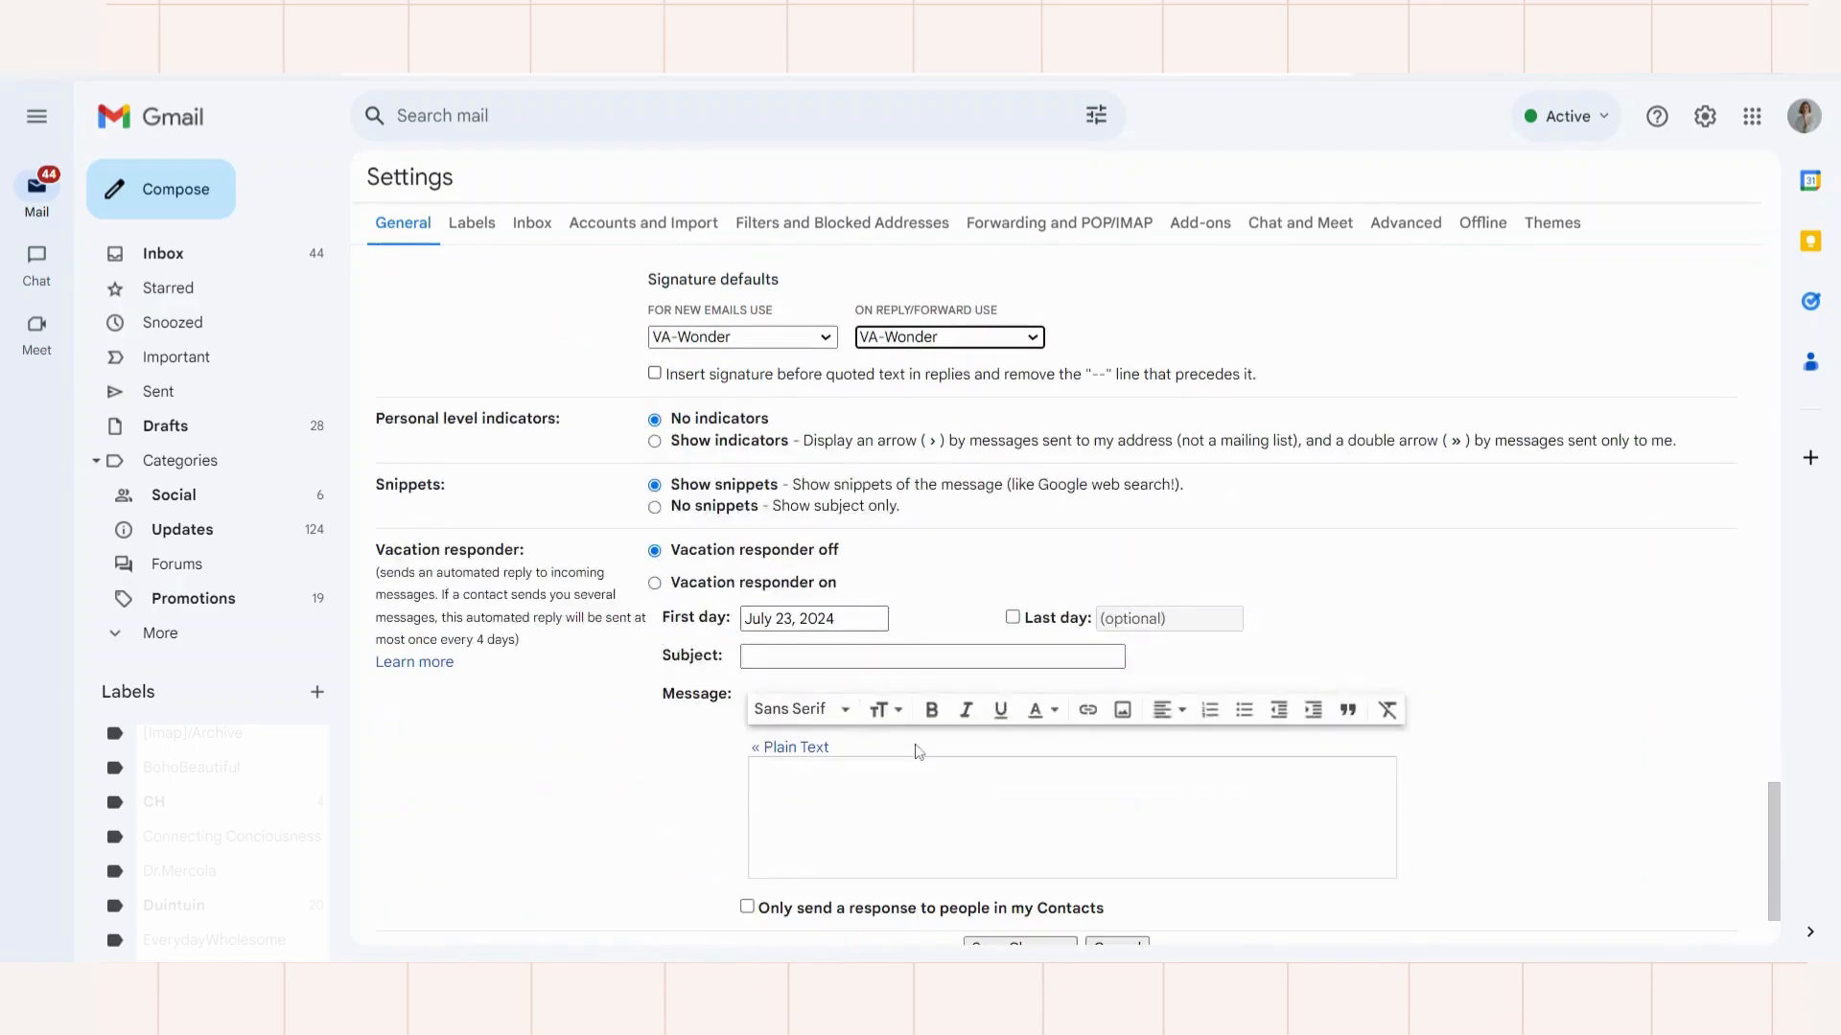
click(988, 827)
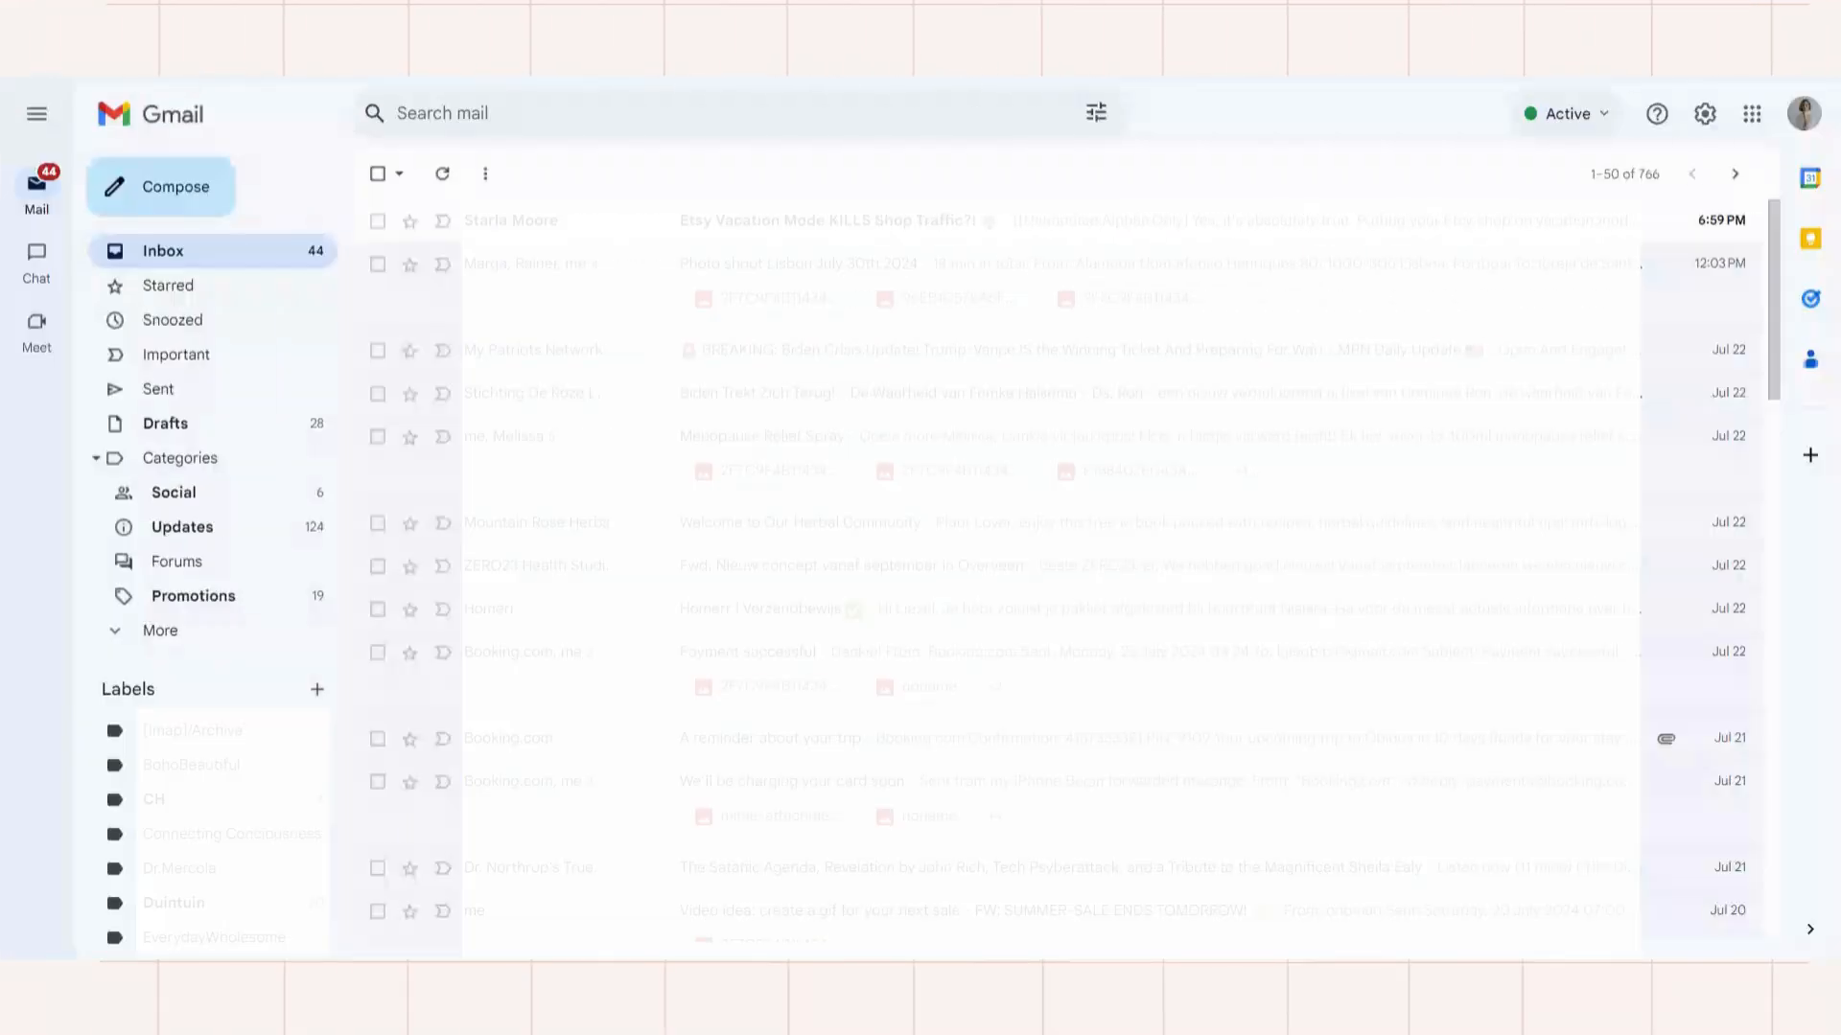
Open a new email message to check how the signature appears
click(175, 187)
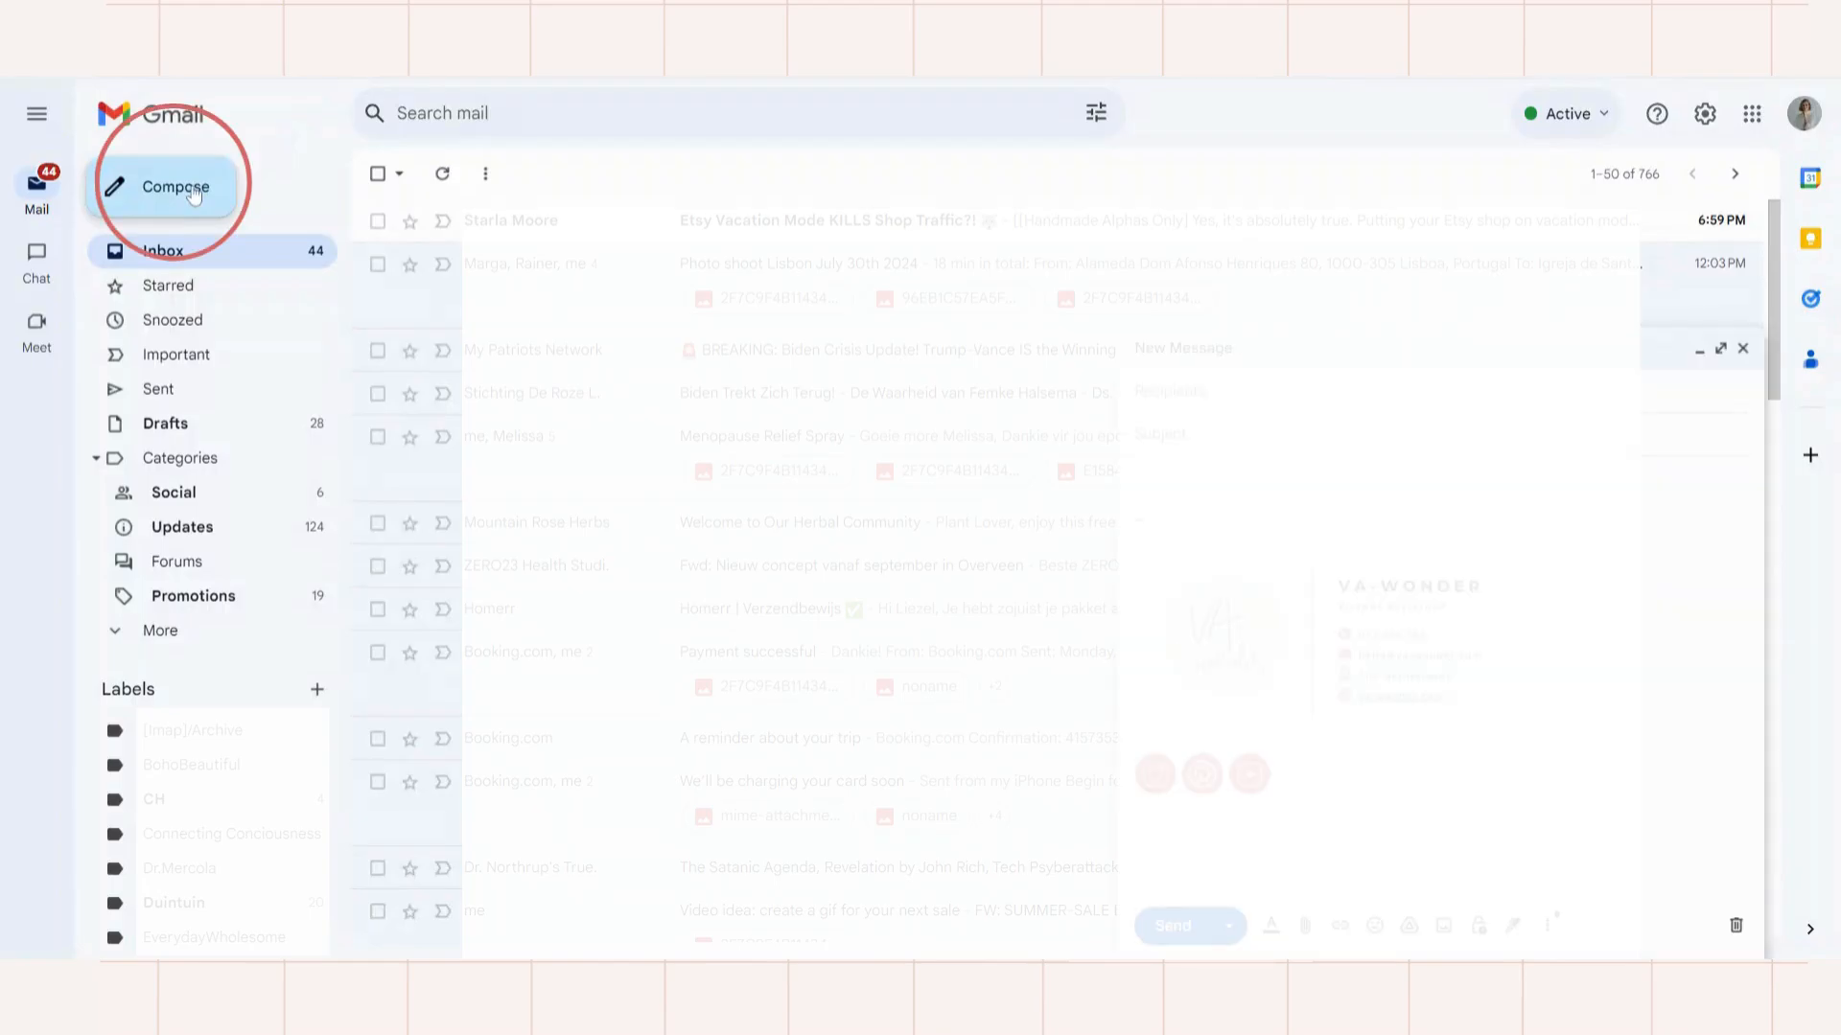